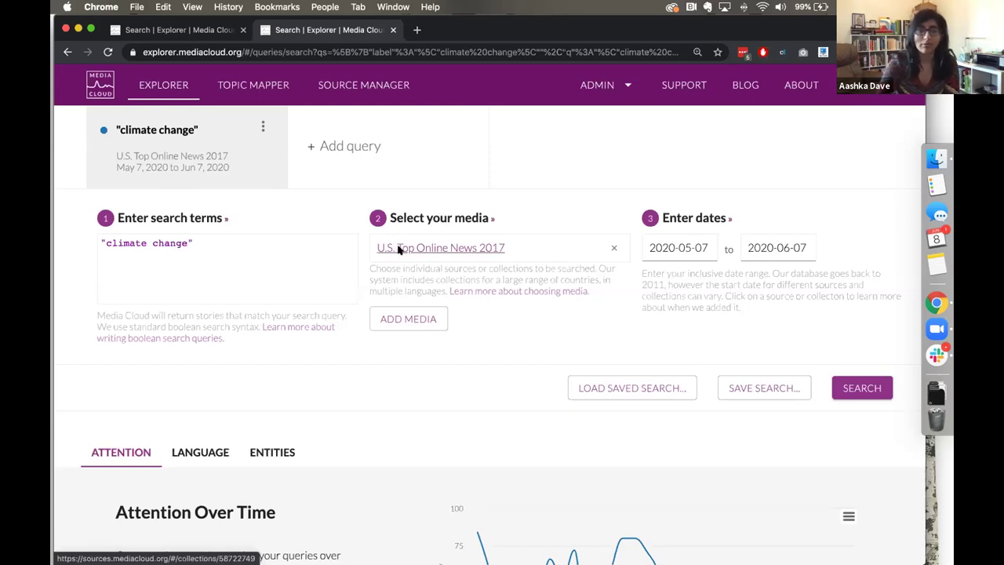
- Open the U.S. Top Online News 2017 collection's page in a new tab and switch to that tab
right_click(398, 248)
left_click(421, 255)
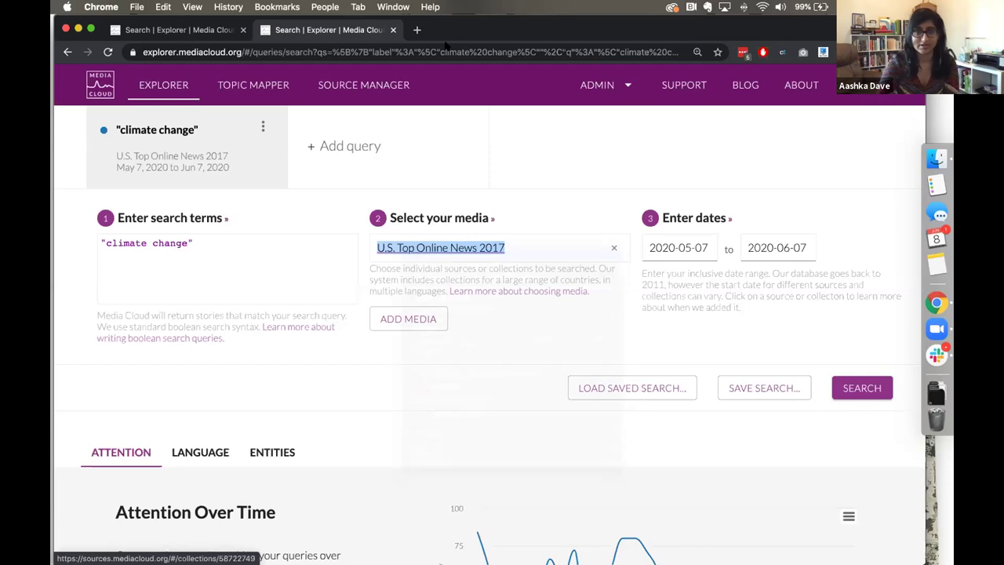
key("ctrl+Tab")
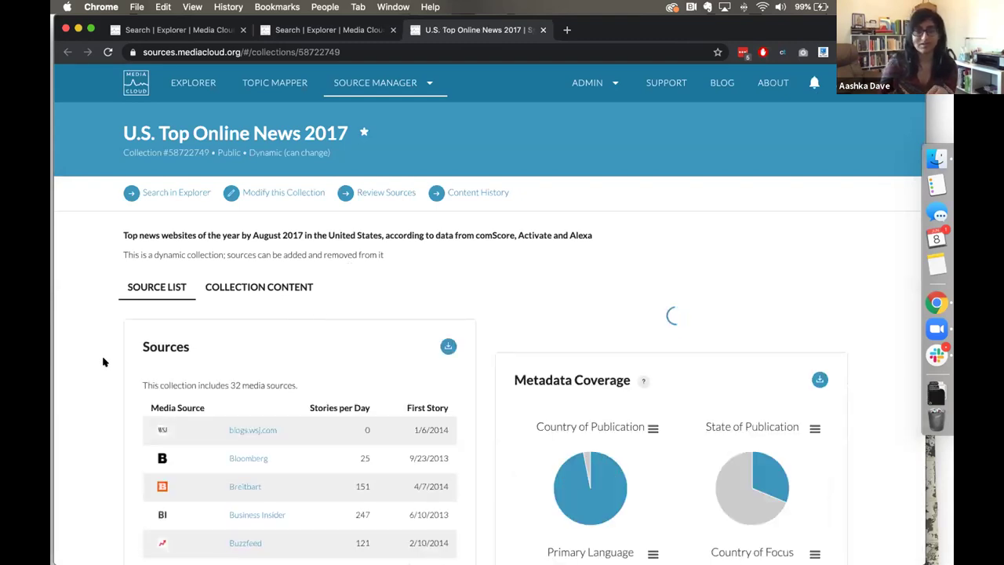
- Examine the collection's source list, including stories per day and the first story date for drudgereport
scroll(102, 362, "down", 5)
scroll(103, 362, "down", 3)
scroll(102, 361, "up", 6)
scroll(406, 351, "down", 8)
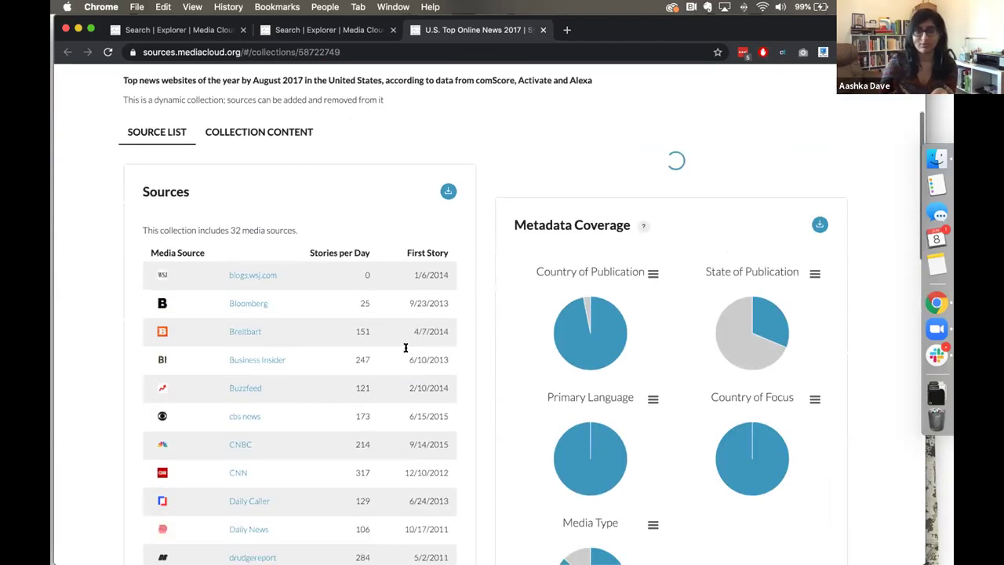
scroll(406, 347, "up", 6)
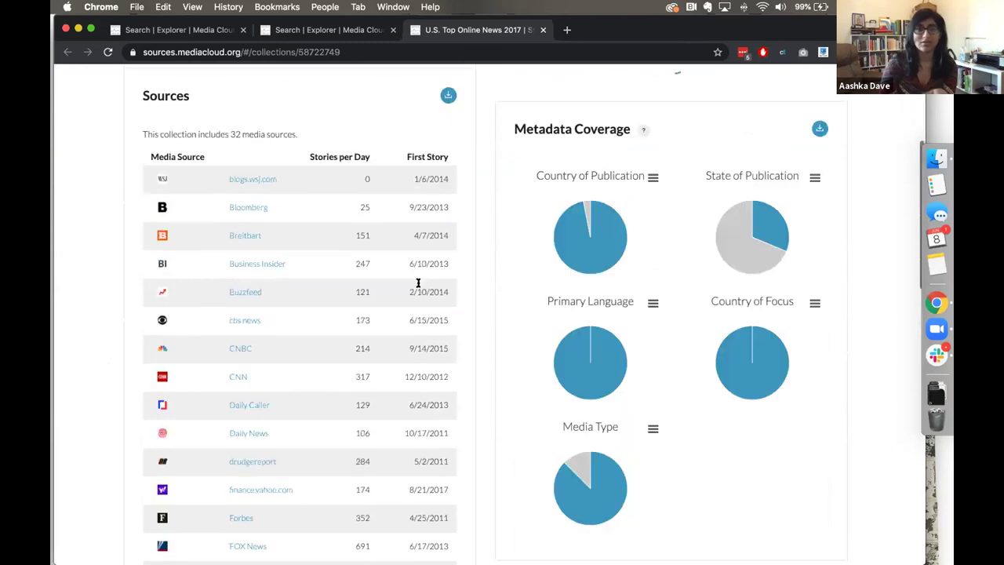
scroll(444, 456, "down", 5)
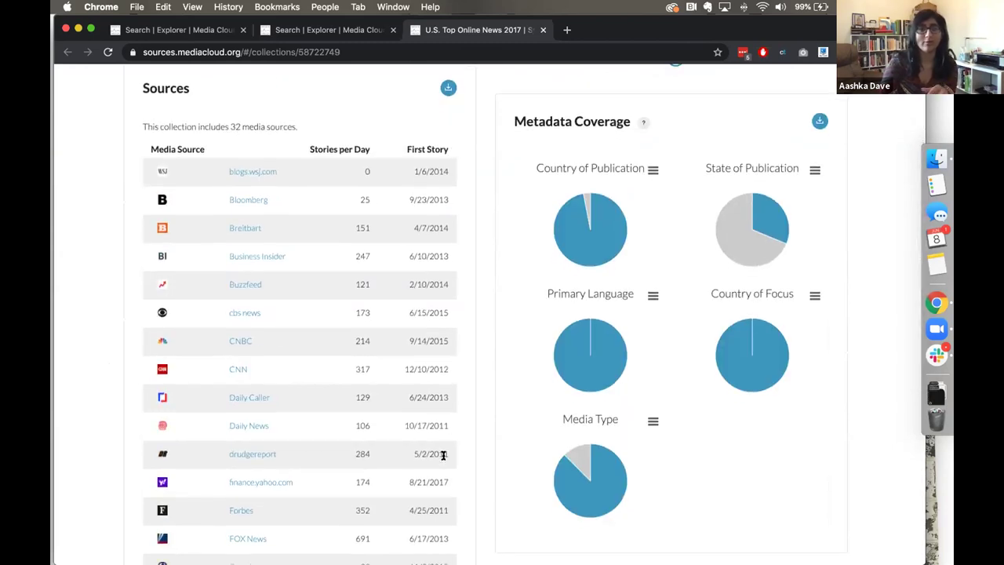
scroll(436, 457, "down", 1)
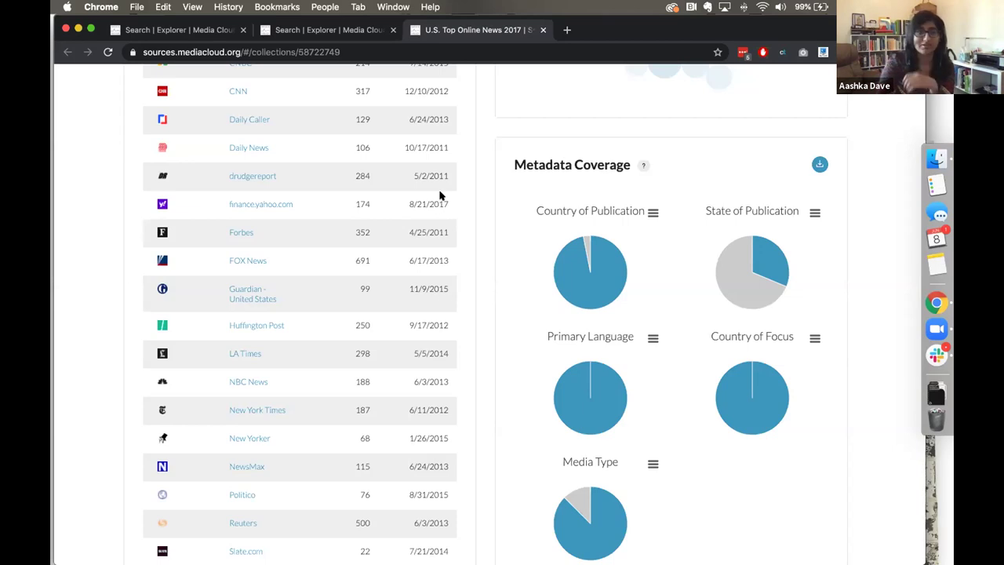
left_click_drag(450, 177, 411, 175)
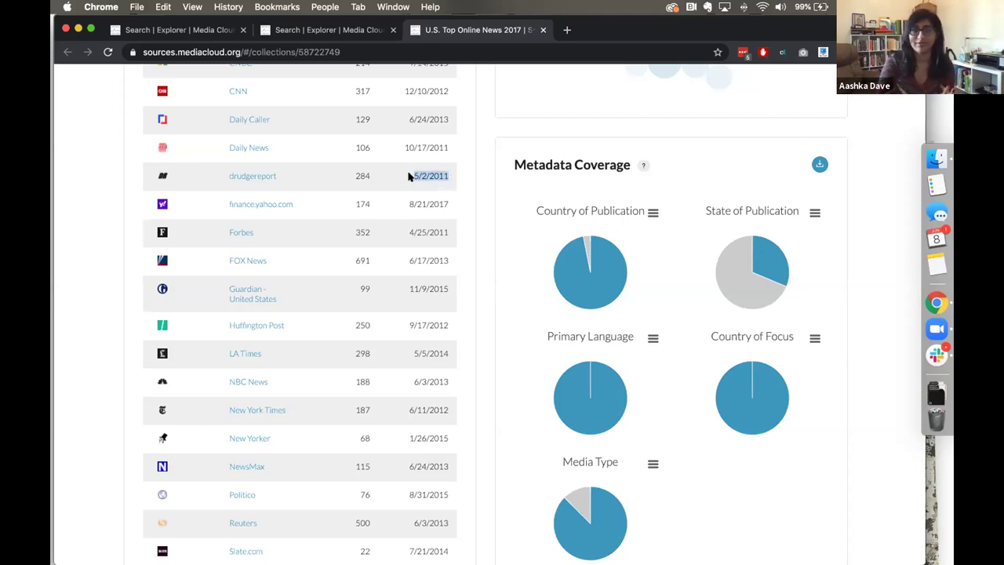
left_click(406, 176)
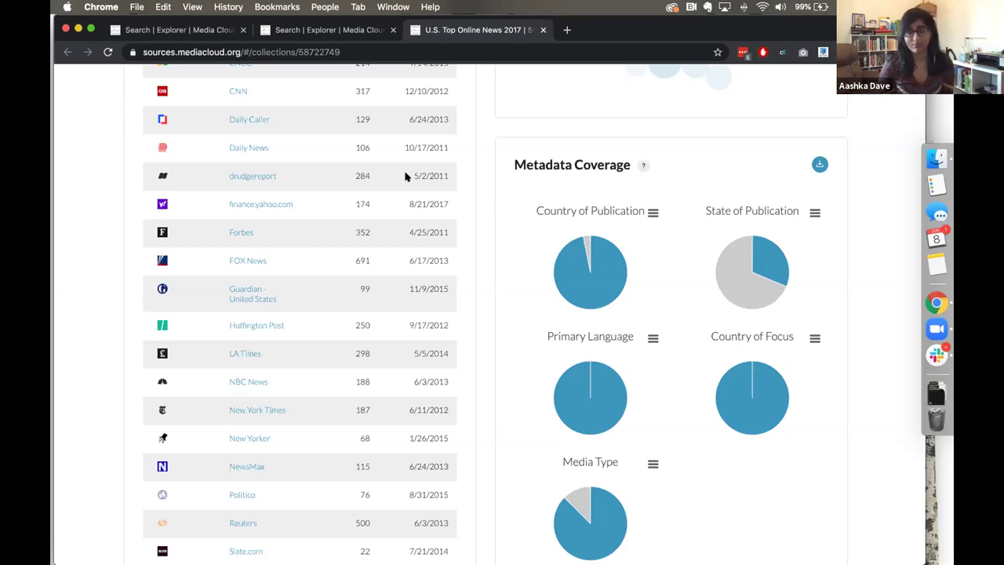
- Go to the Source Manager home page and look through the featured collections
scroll(405, 174, "up", 10)
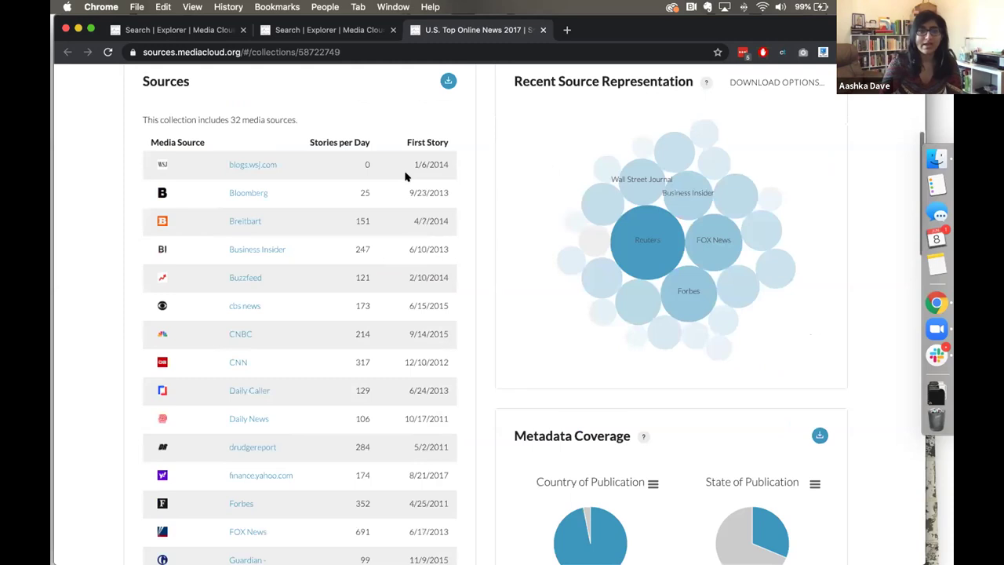
left_click(372, 83)
left_click(368, 114)
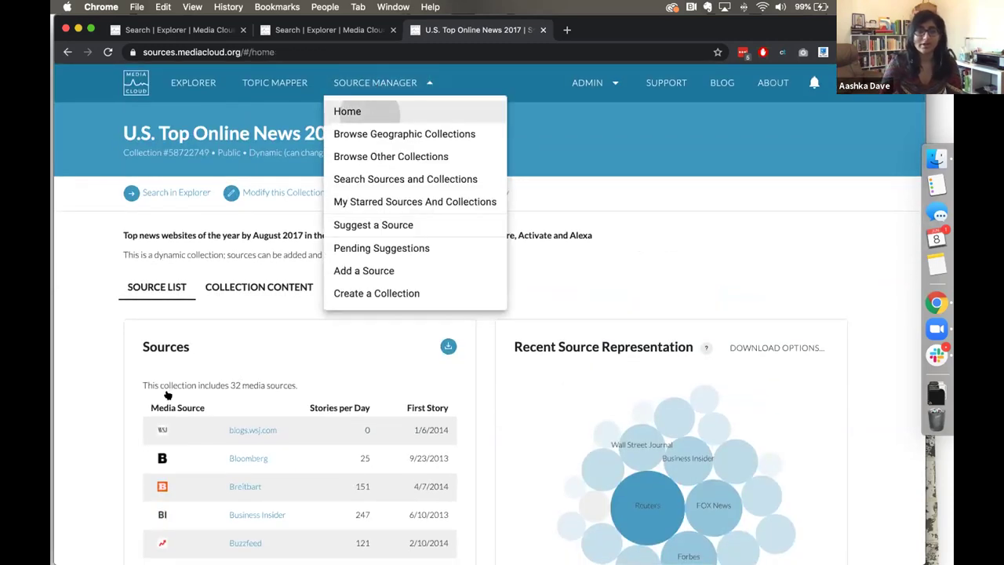
scroll(116, 419, "down", 8)
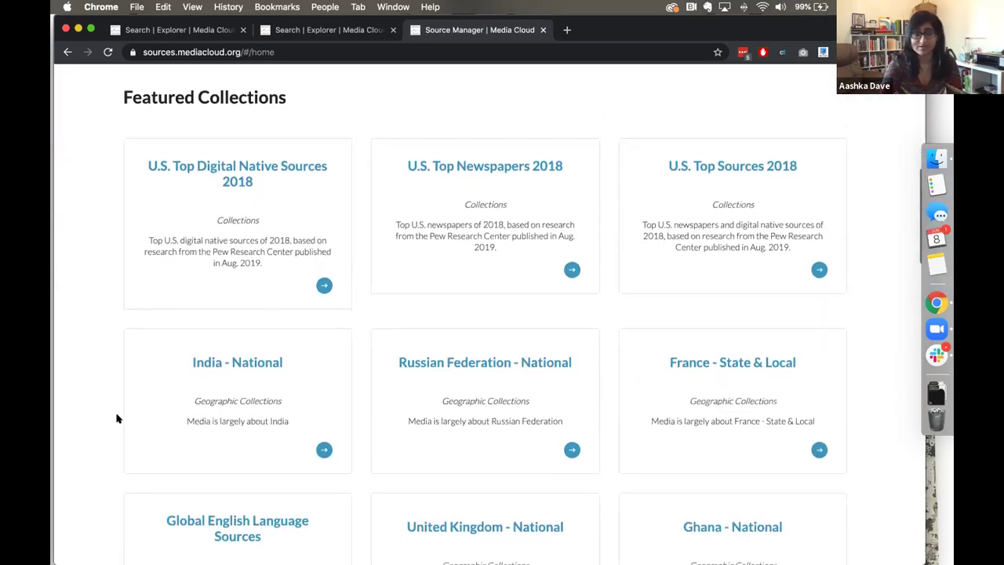
scroll(269, 217, "down", 1)
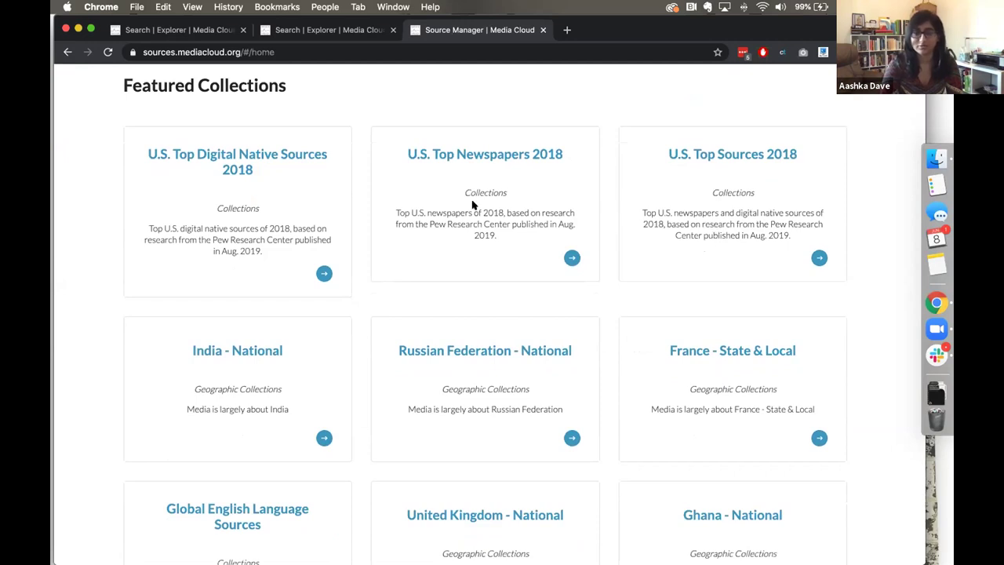
- Browse the geographic collections by country, looking at the national and state and local entries for Albania and Algeria
scroll(445, 205, "up", 7)
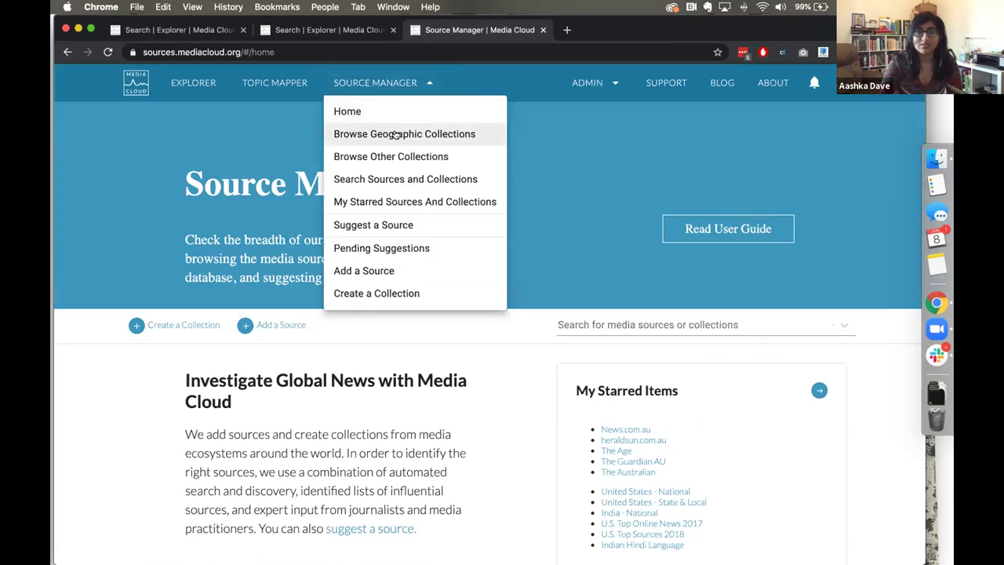
left_click(396, 135)
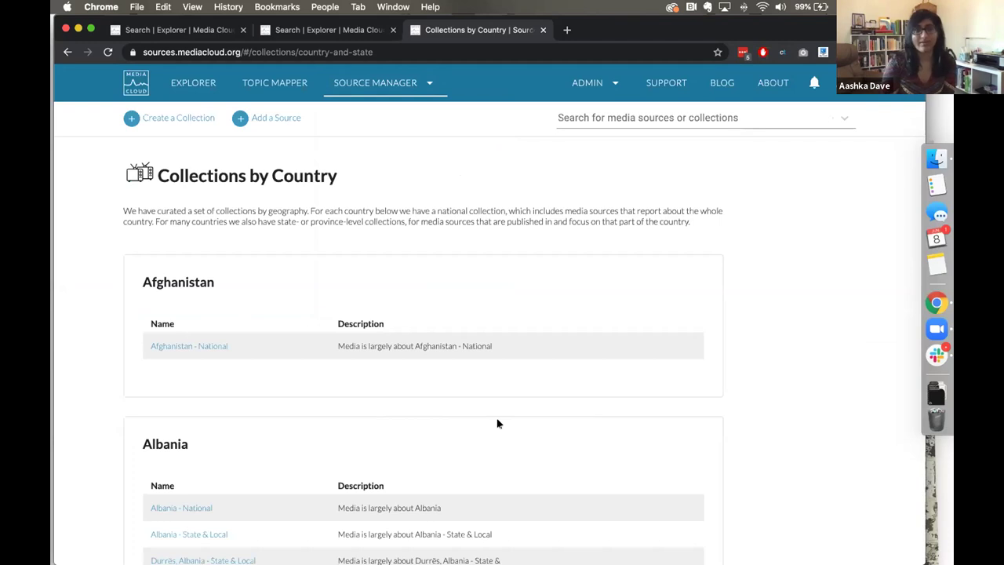
scroll(497, 424, "down", 10)
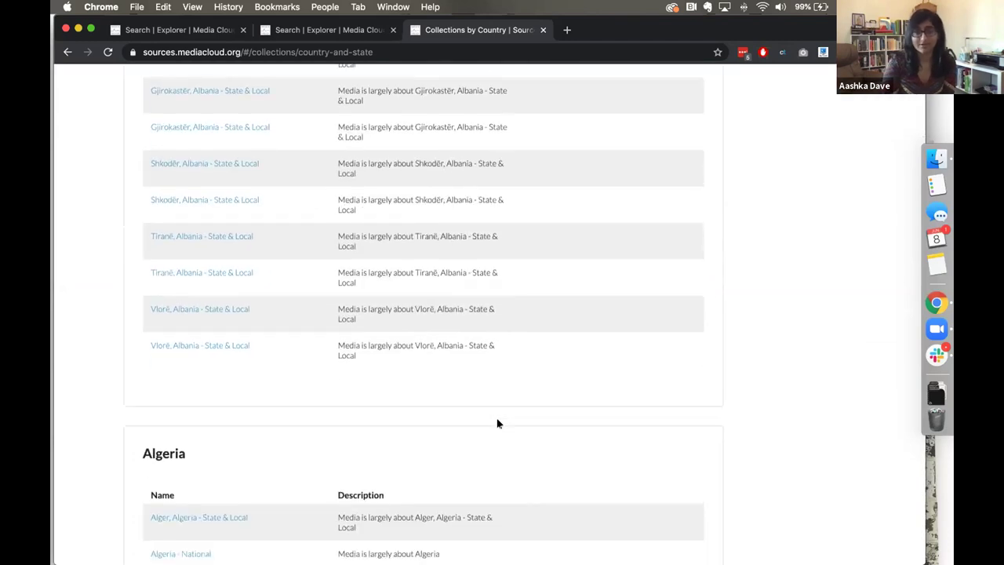
scroll(497, 424, "down", 5)
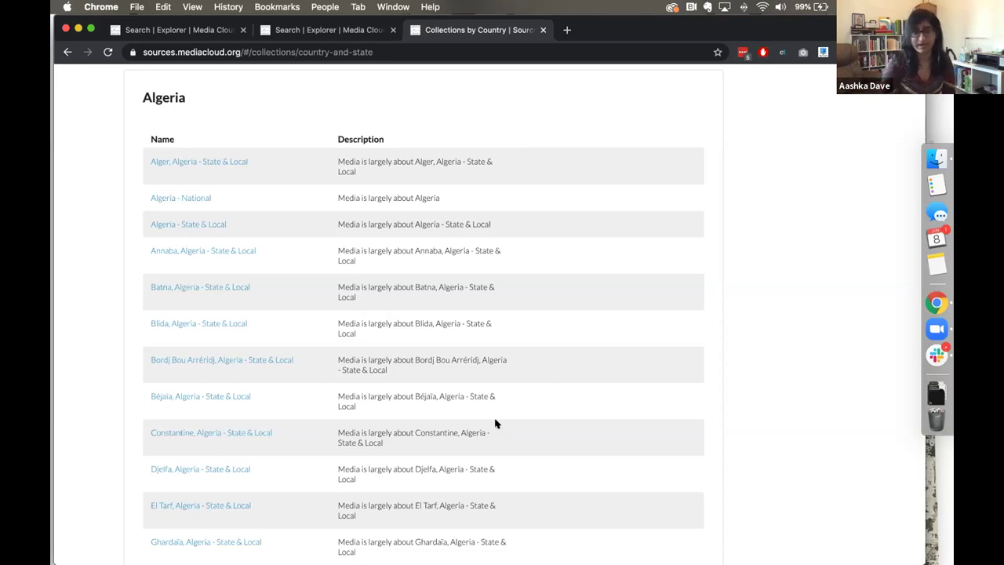
scroll(388, 151, "up", 12)
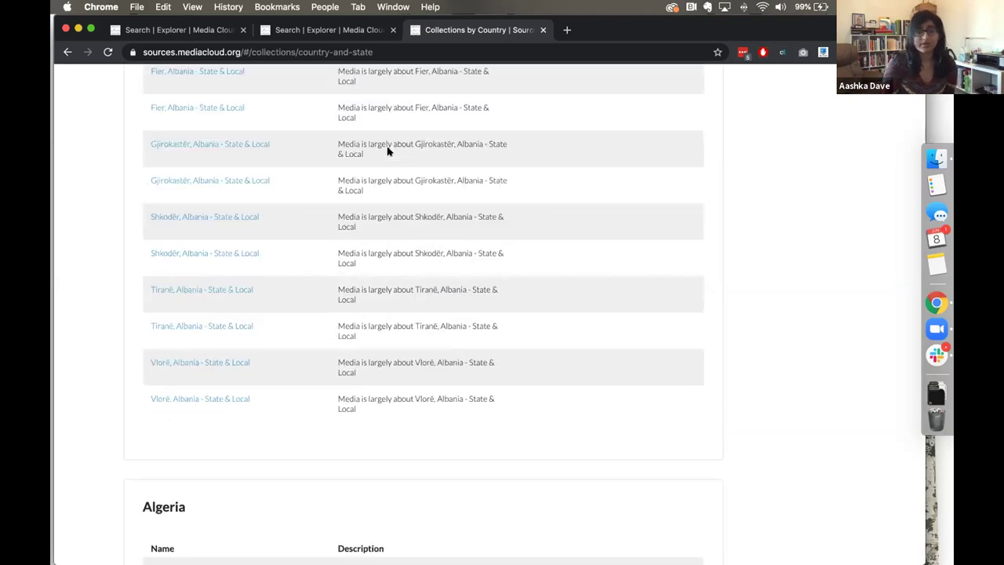
- Return to the Explorer search comparing "global warming", "climate change" and "climate crisis" and view its Attention Over Time chart
left_click(300, 31)
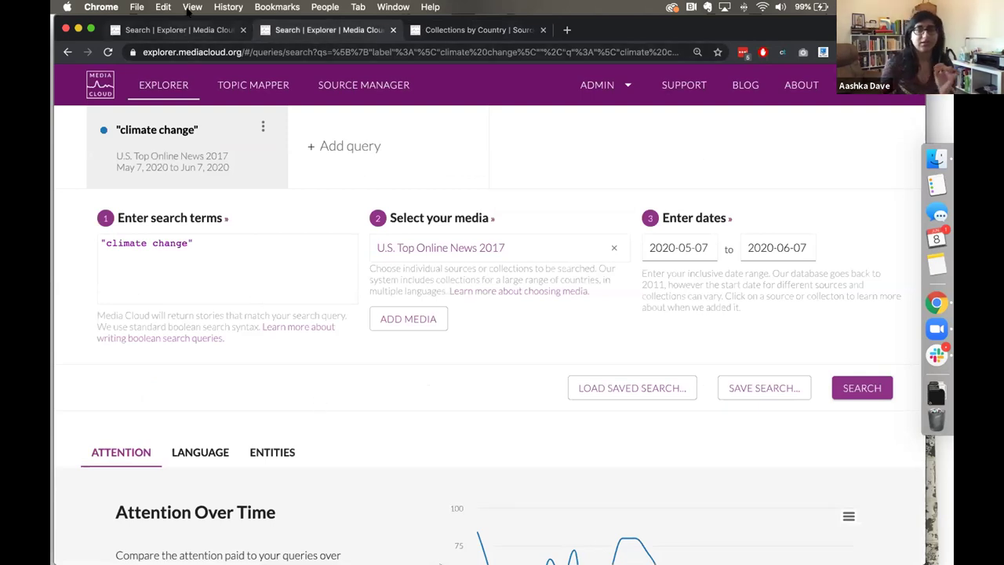
left_click(184, 30)
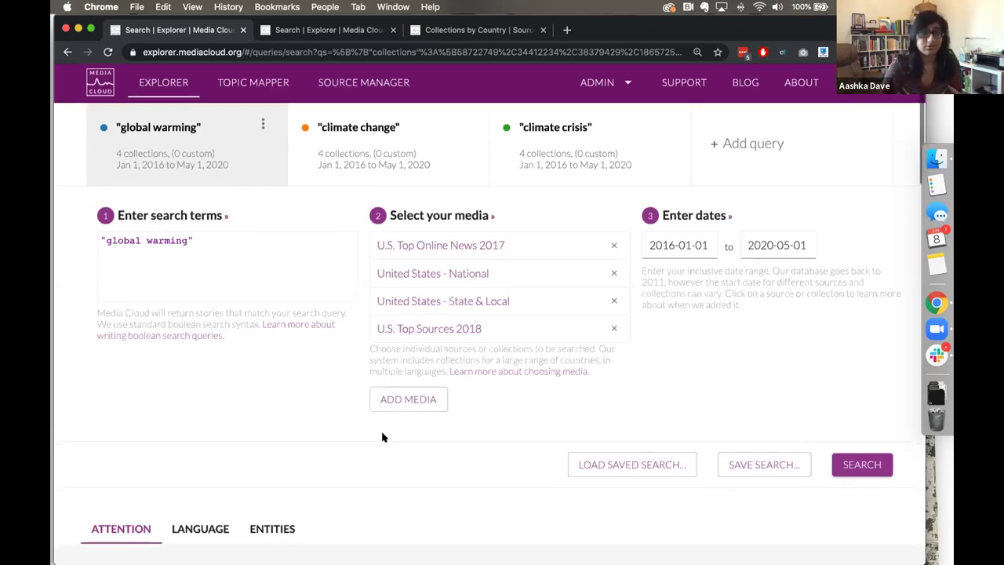
scroll(383, 437, "down", 5)
scroll(382, 437, "down", 1)
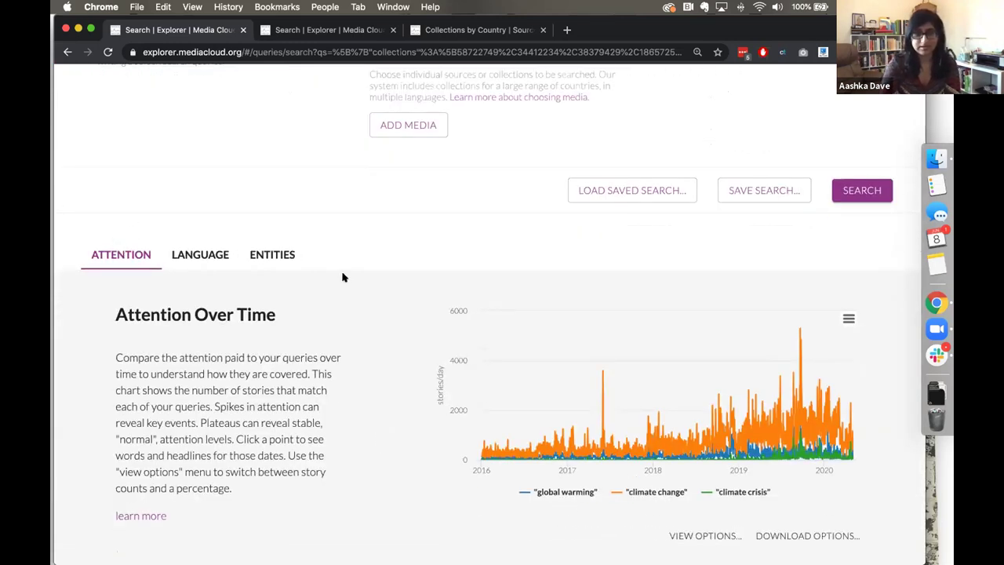
scroll(342, 286, "down", 1)
scroll(343, 286, "down", 4)
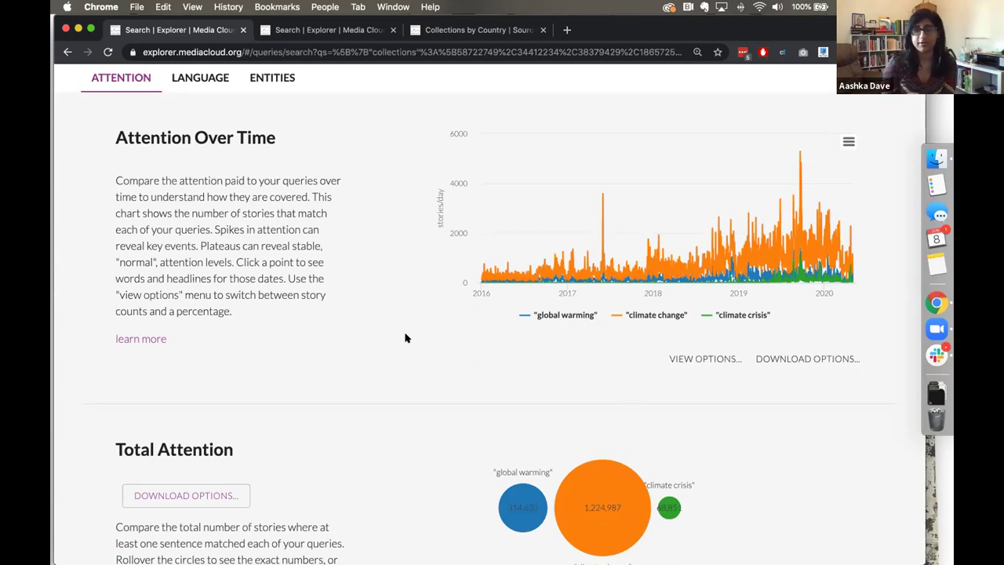
- Display the Attention Over Time chart as normalized story percentage
left_click(695, 358)
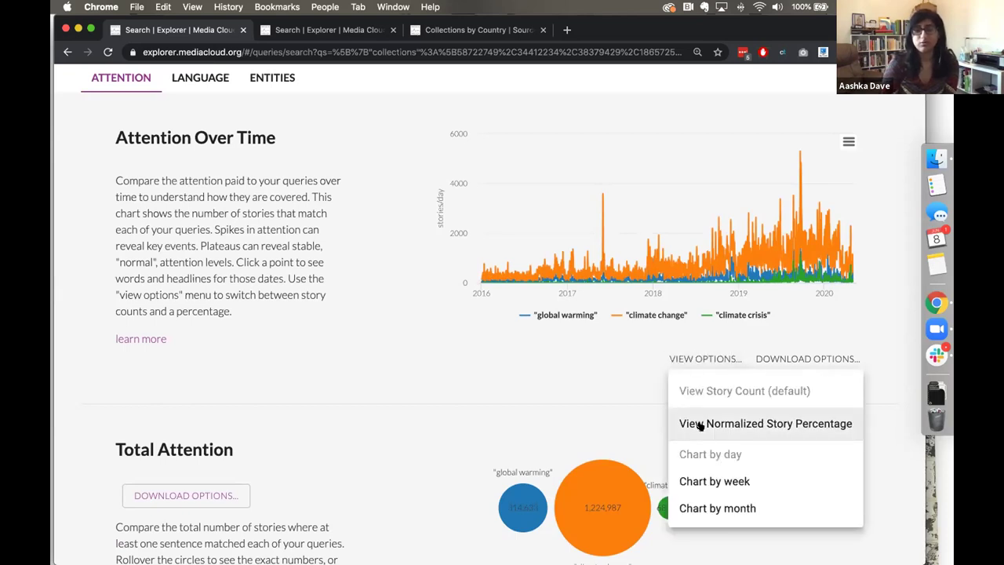
left_click(700, 425)
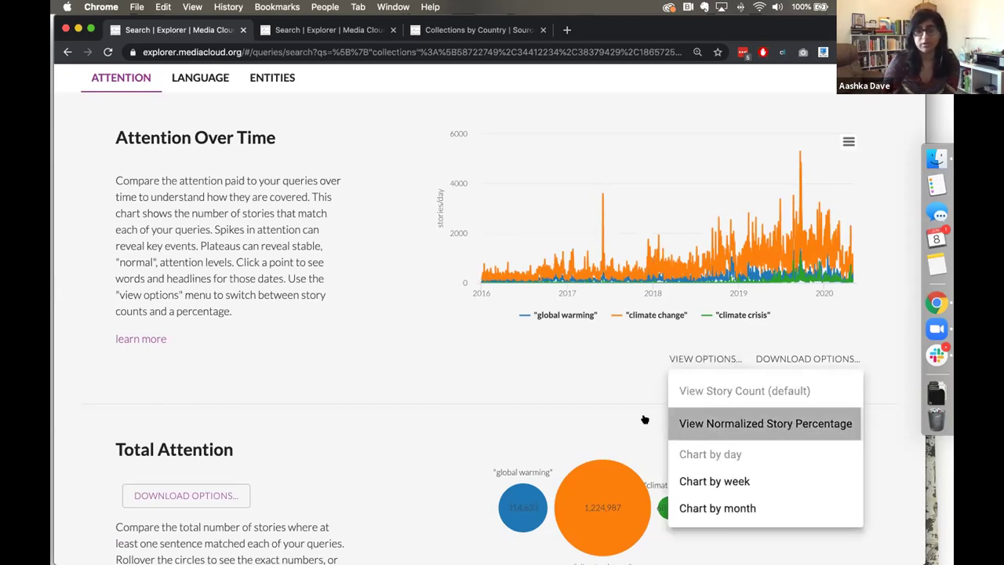
left_click(422, 342)
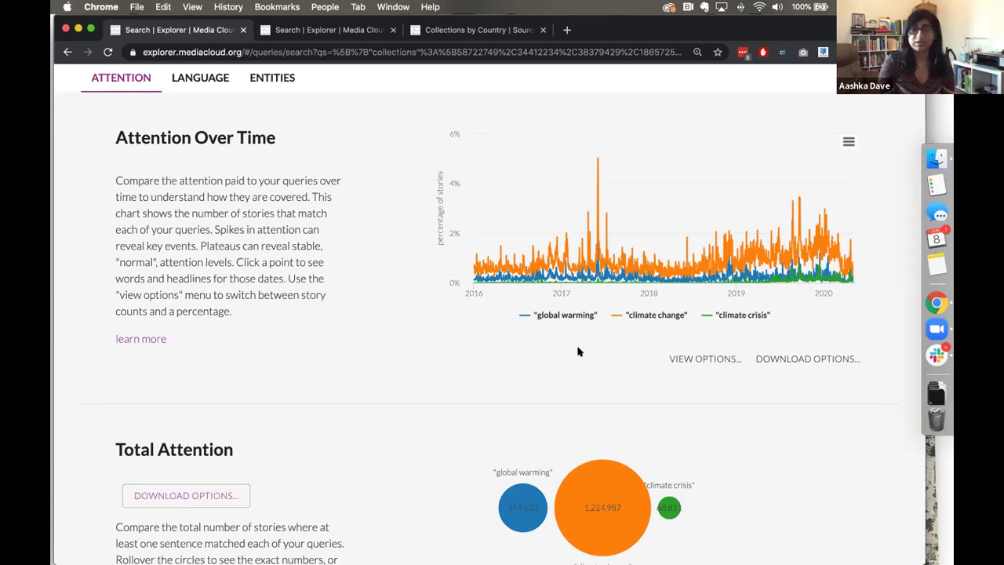
- Hide the "global warming" and "climate change" lines to isolate "climate crisis" in the chart, and show both lines again
left_click(541, 316)
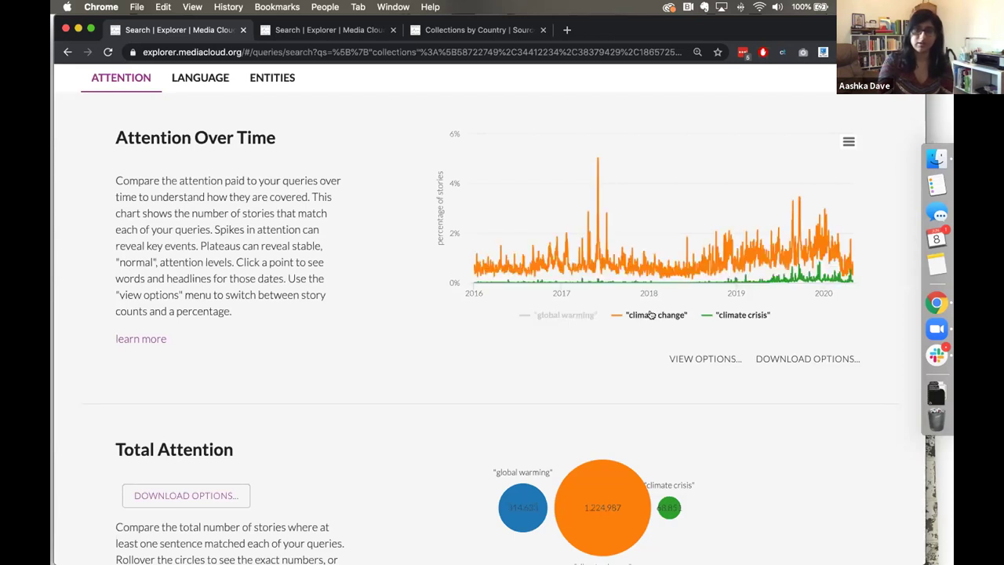
left_click(652, 315)
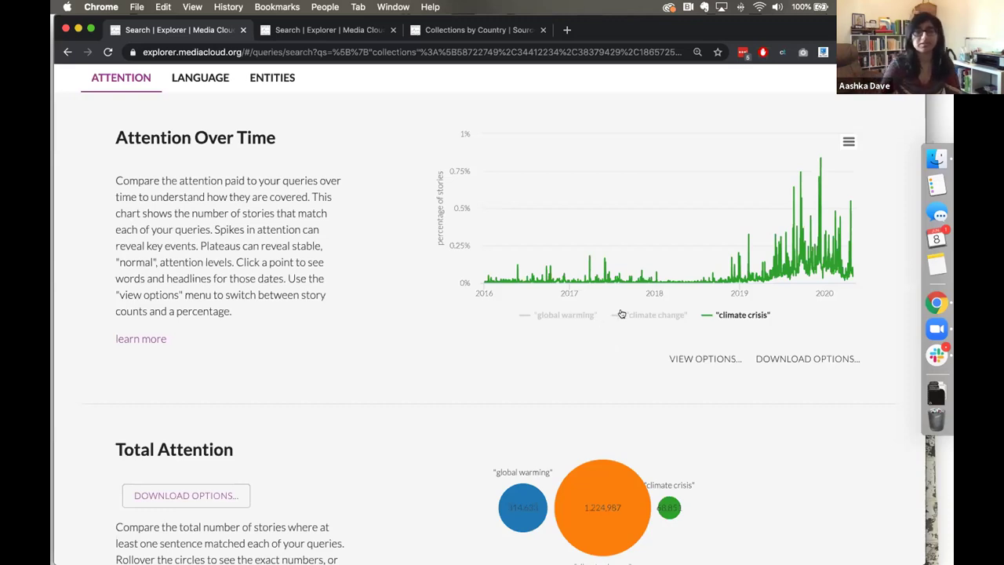
left_click(551, 313)
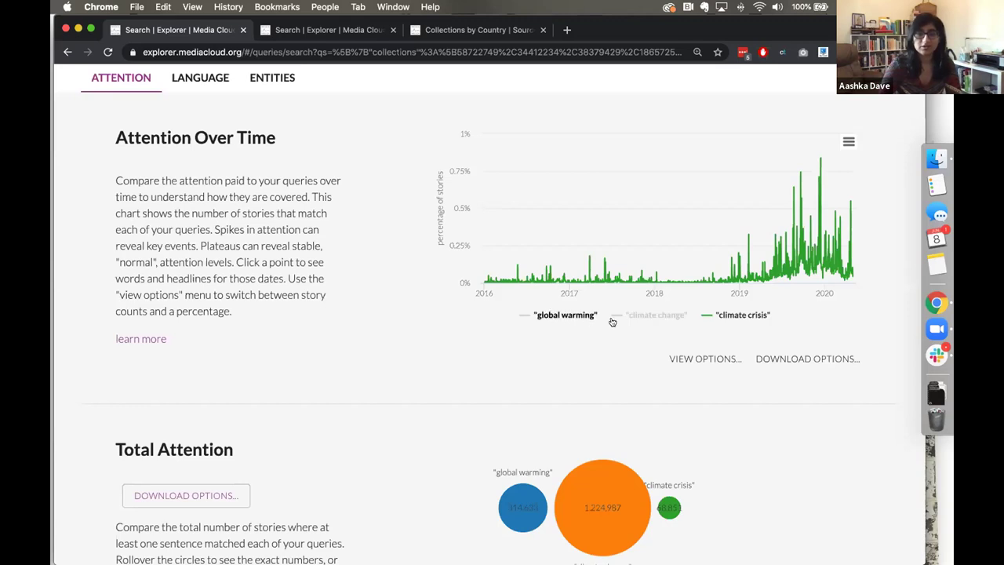
left_click(643, 314)
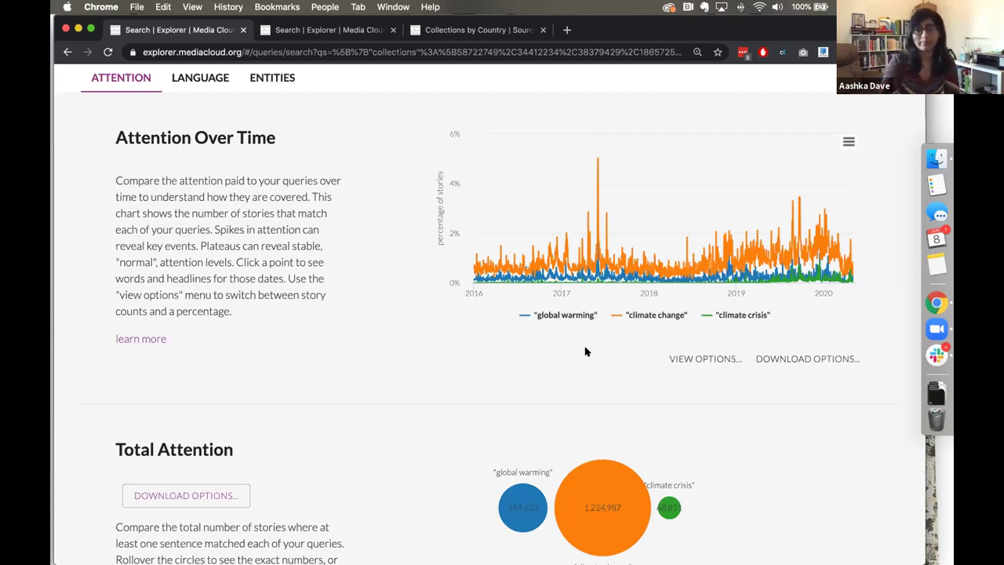
- Display the Total Attention bubbles by story percentage
scroll(587, 350, "down", 5)
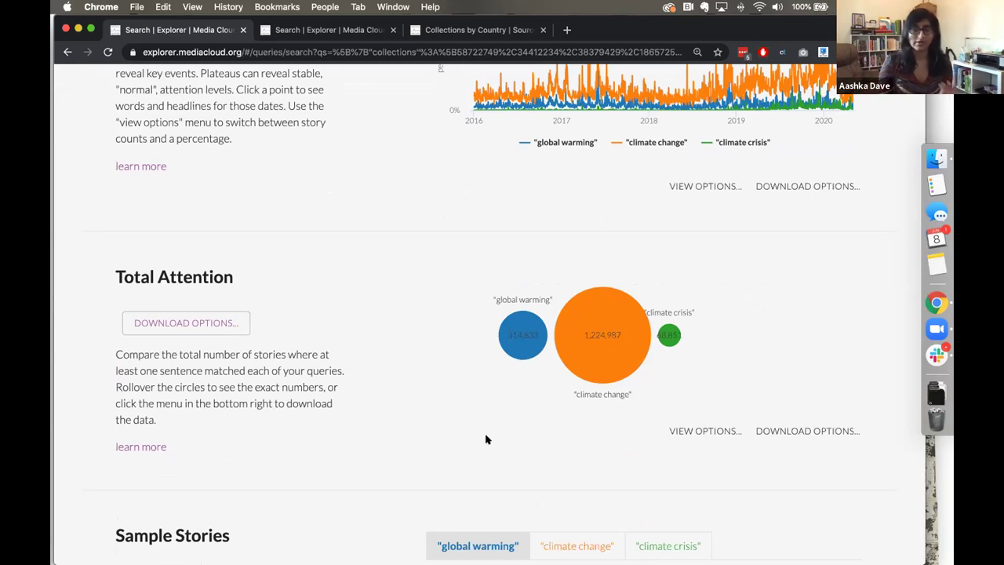
left_click(708, 430)
left_click(726, 495)
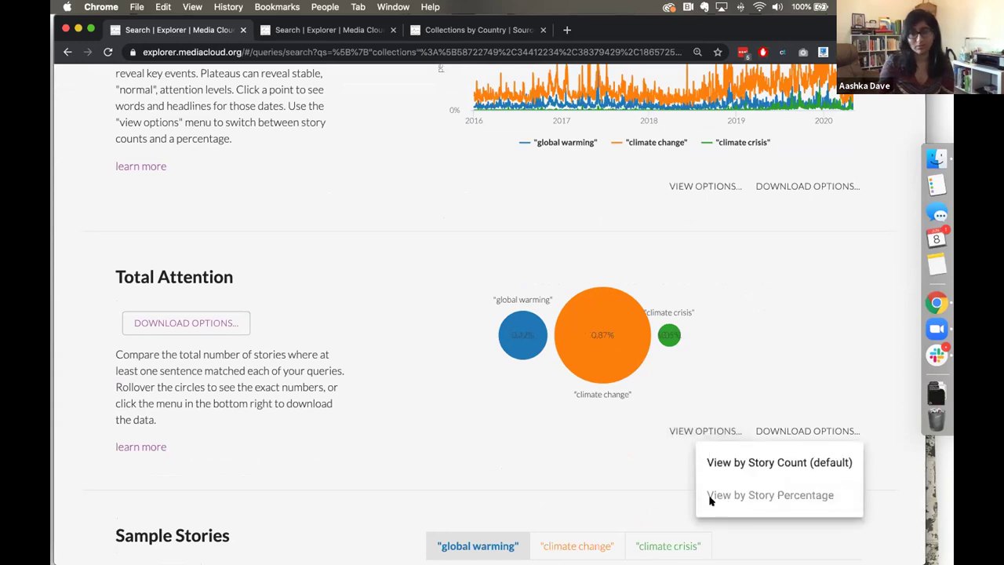
left_click(487, 470)
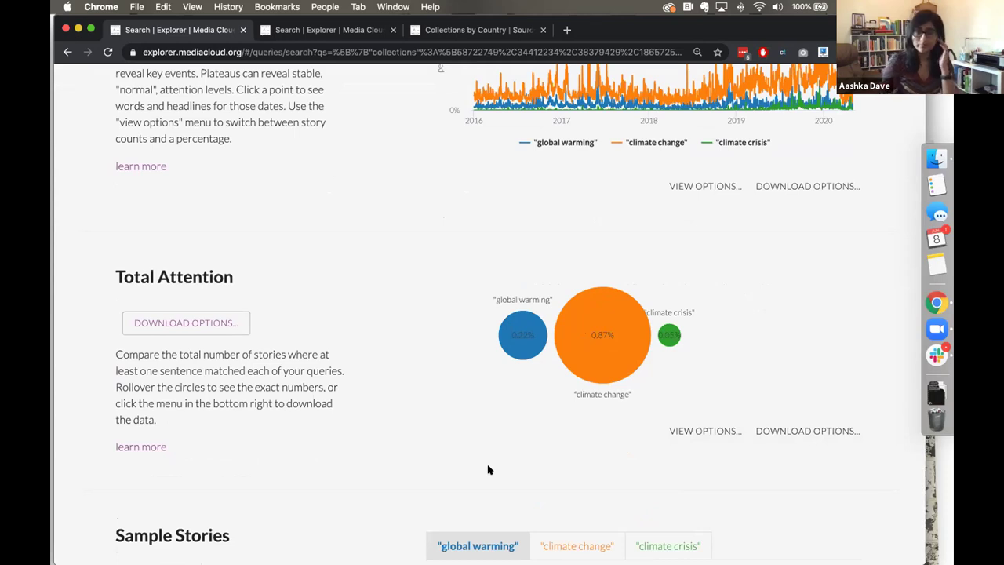
- Look through the Sample Stories for "global warming" and show the sample for "climate change"
scroll(366, 494, "down", 6)
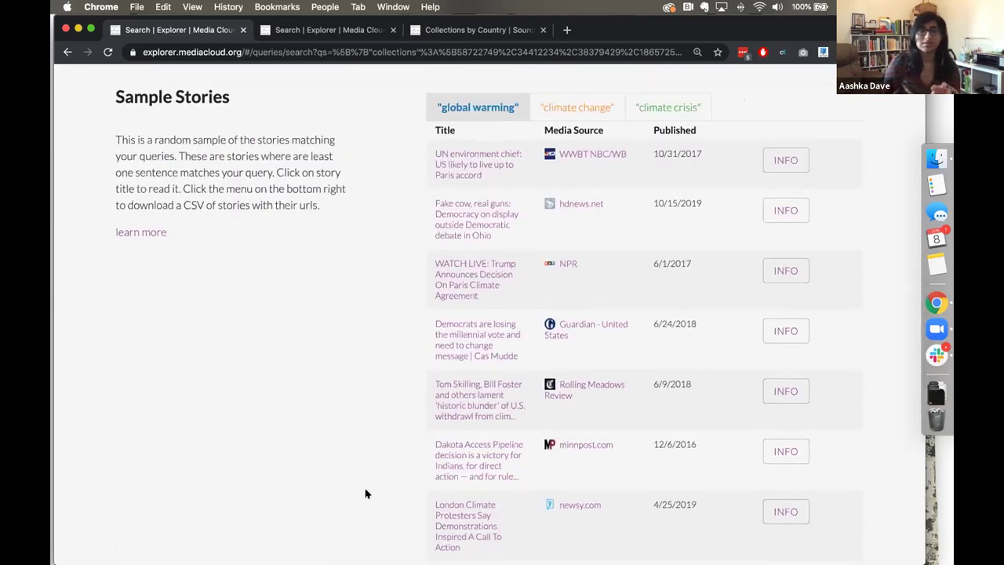
scroll(352, 421, "down", 3)
scroll(354, 424, "down", 2)
scroll(353, 421, "up", 5)
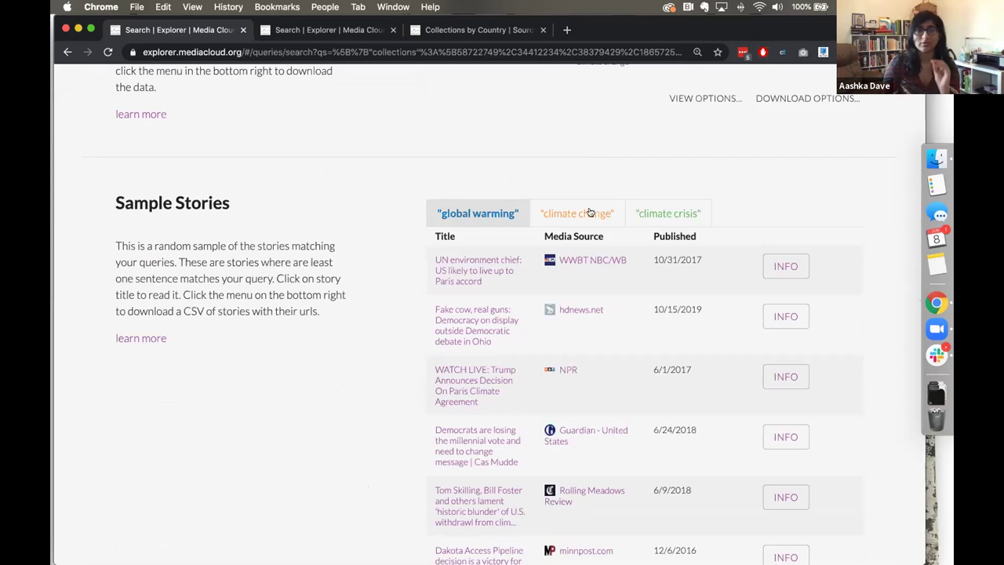
left_click(590, 213)
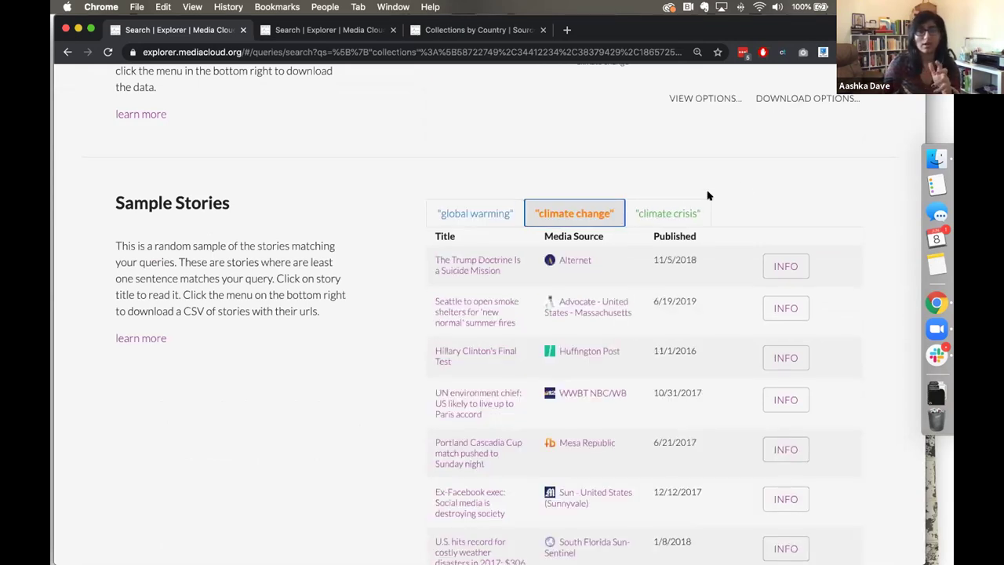
left_click(746, 188)
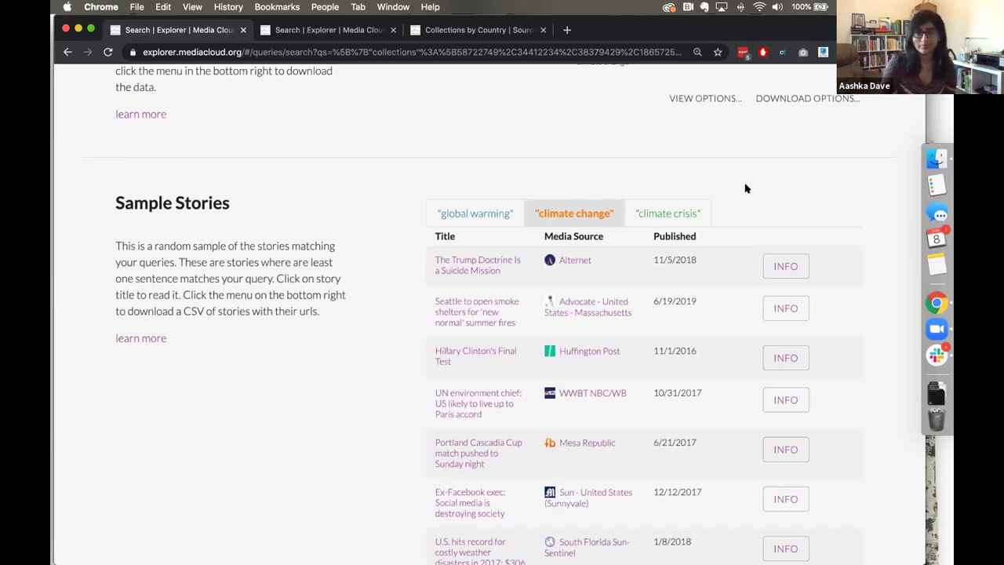
- Look through the rest of the "climate change" sample stories and open their download options
scroll(746, 188, "down", 8)
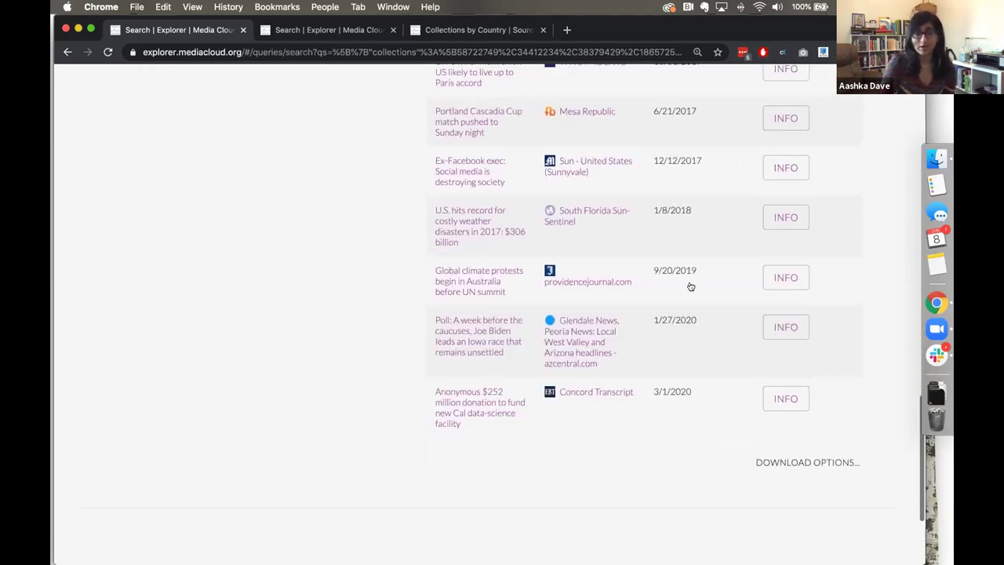
left_click(753, 462)
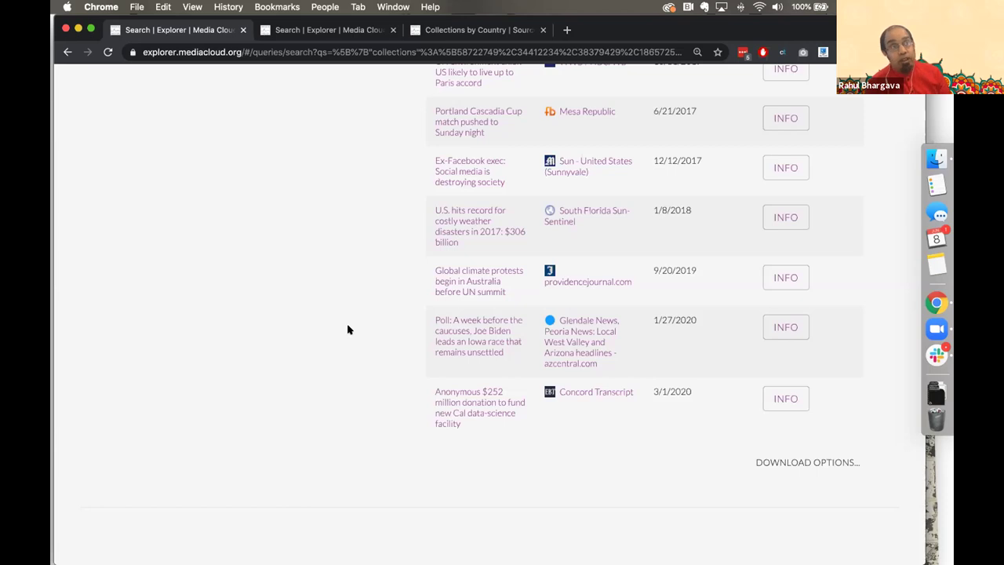
- Switch the results to the Language view and show the Top Words for "global warming"
scroll(348, 329, "up", 10)
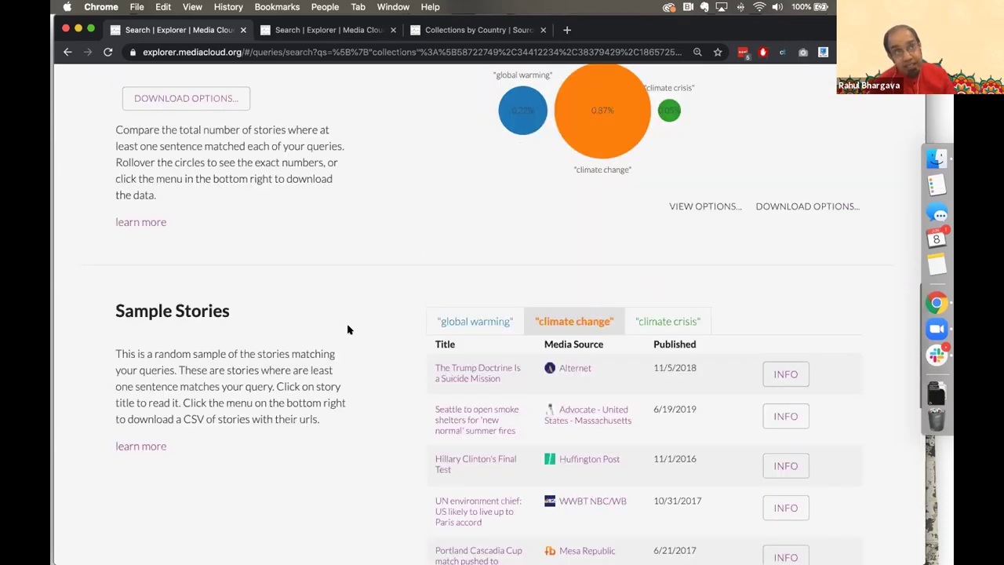
scroll(348, 329, "up", 4)
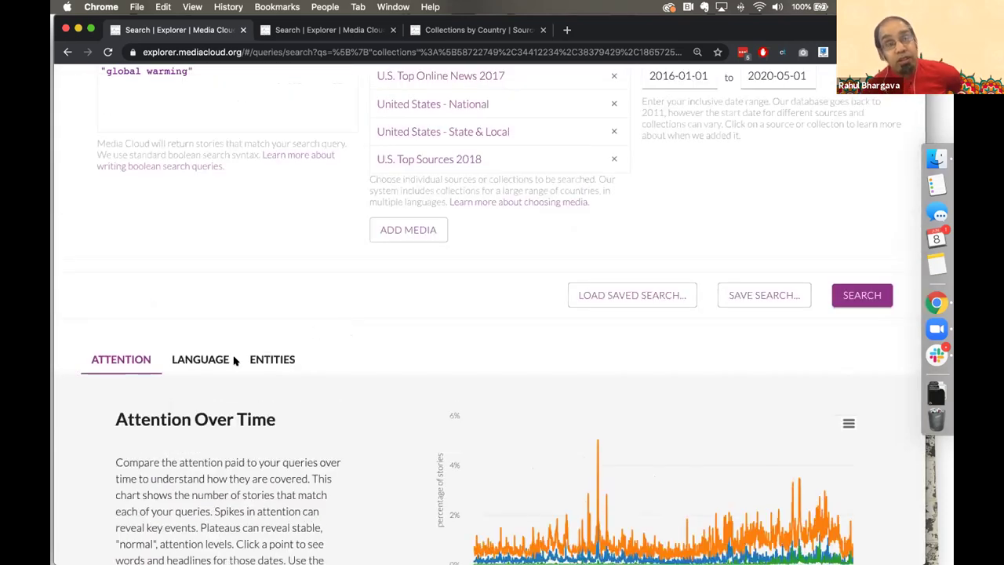
left_click(208, 361)
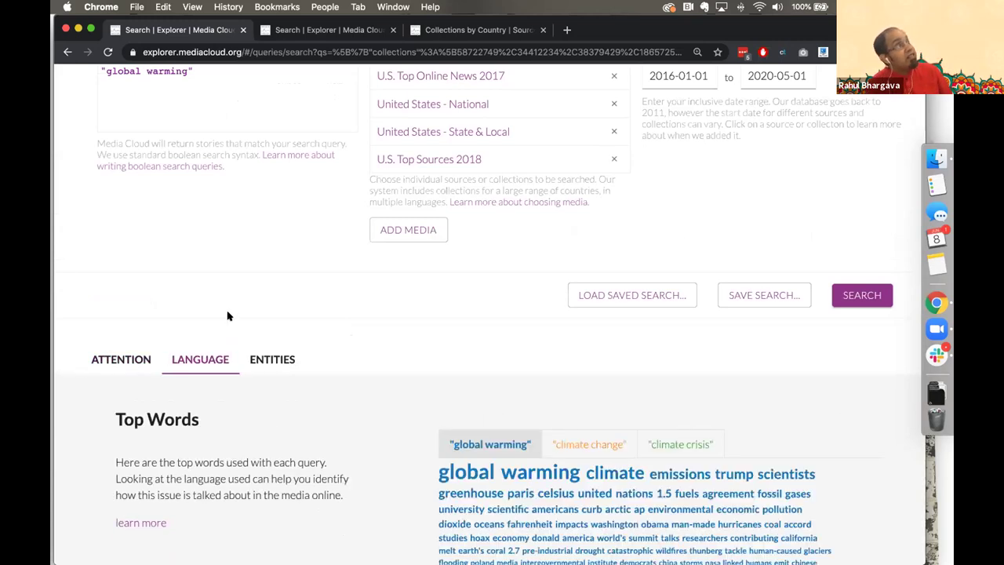
scroll(228, 316, "down", 3)
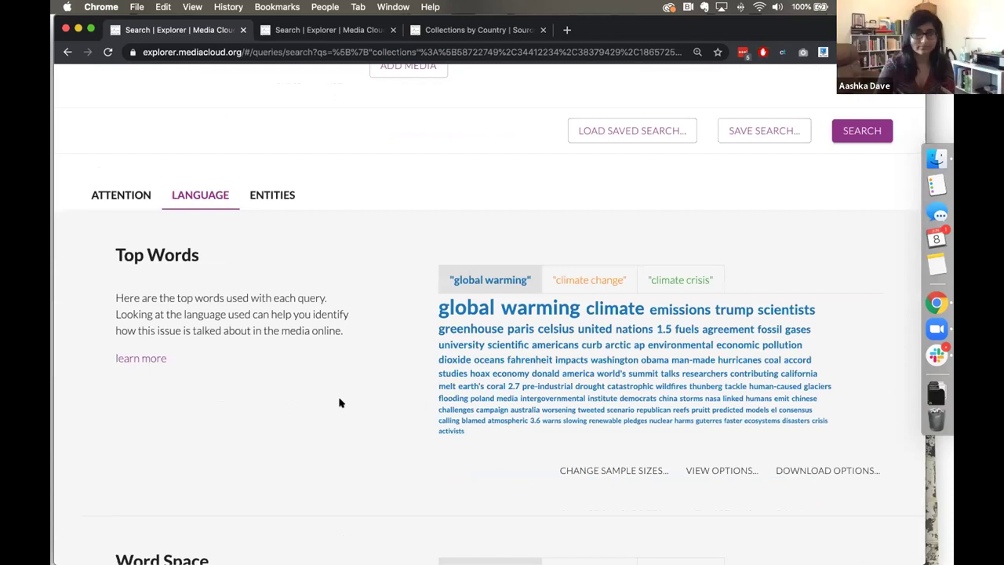
- Show the Top Words for "climate change", followed by those for "climate crisis"
scroll(340, 403, "up", 2)
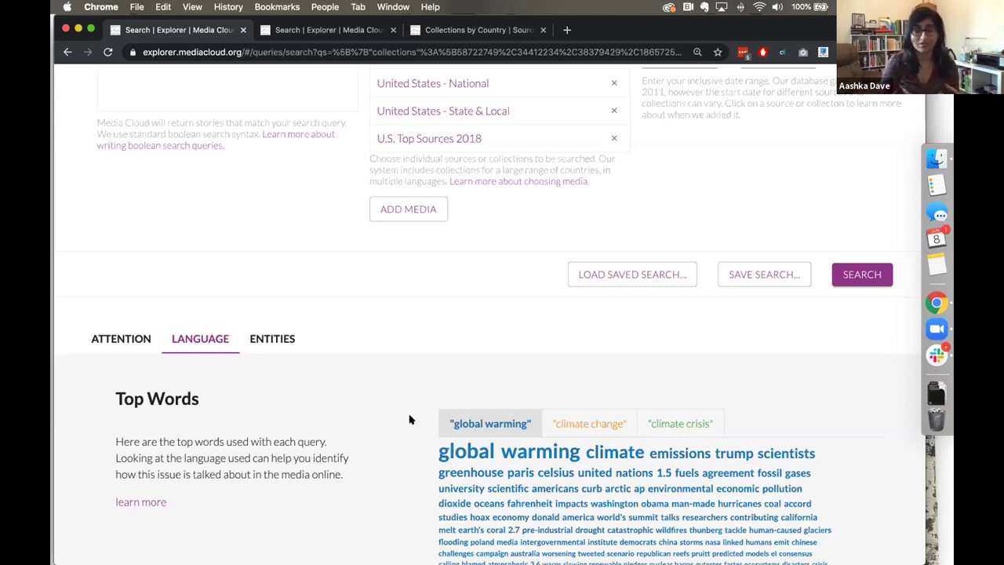
scroll(407, 411, "down", 3)
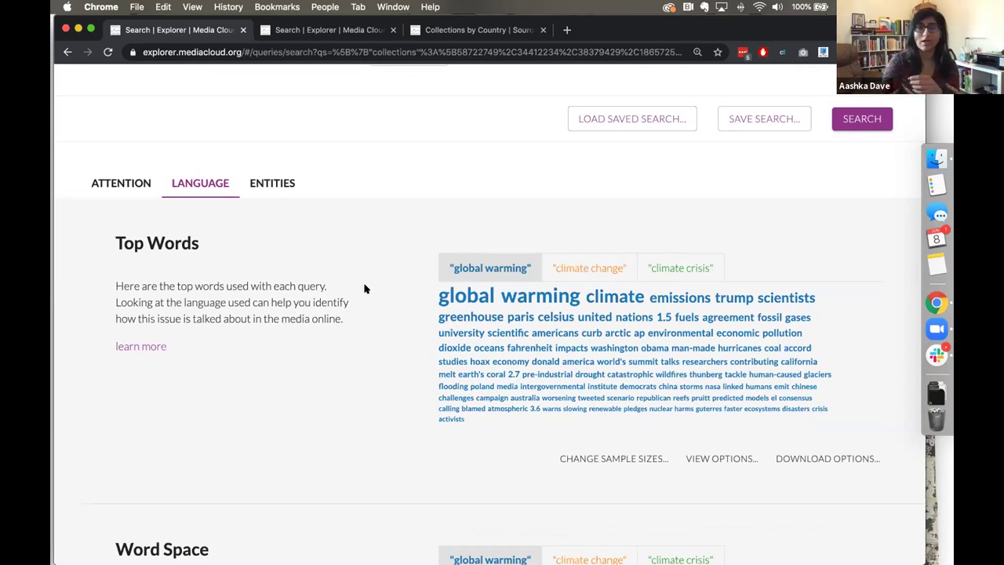
left_click(563, 267)
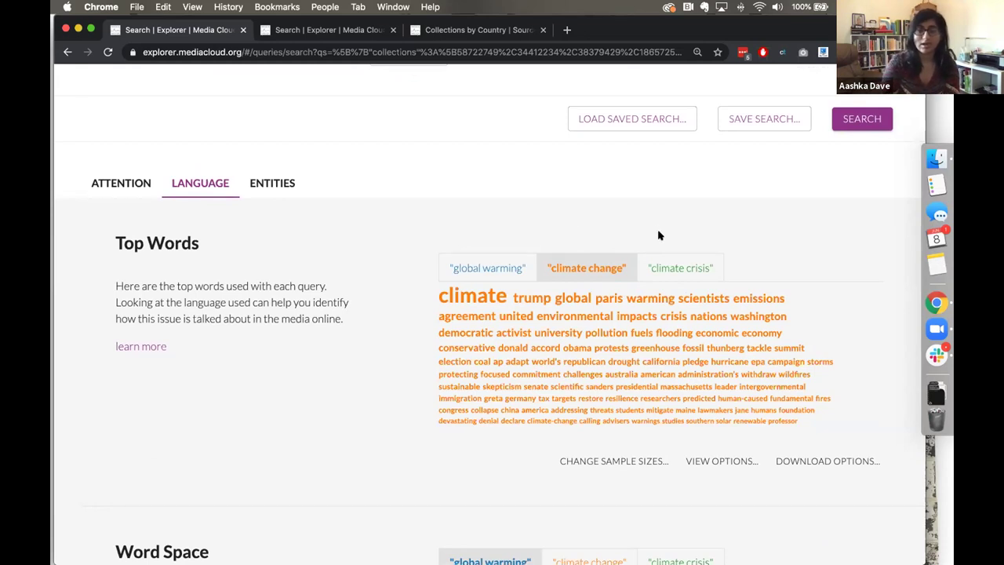
left_click(669, 262)
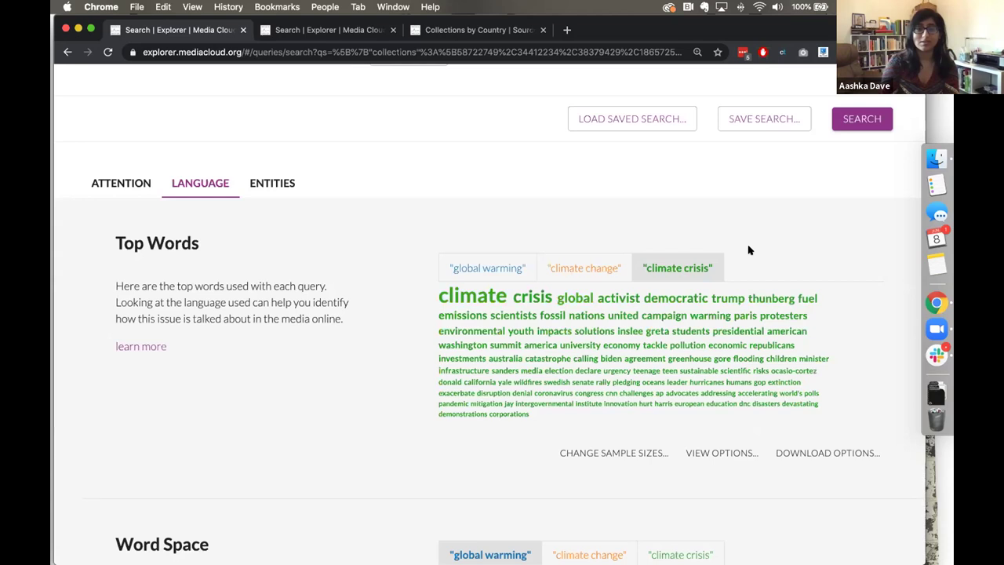
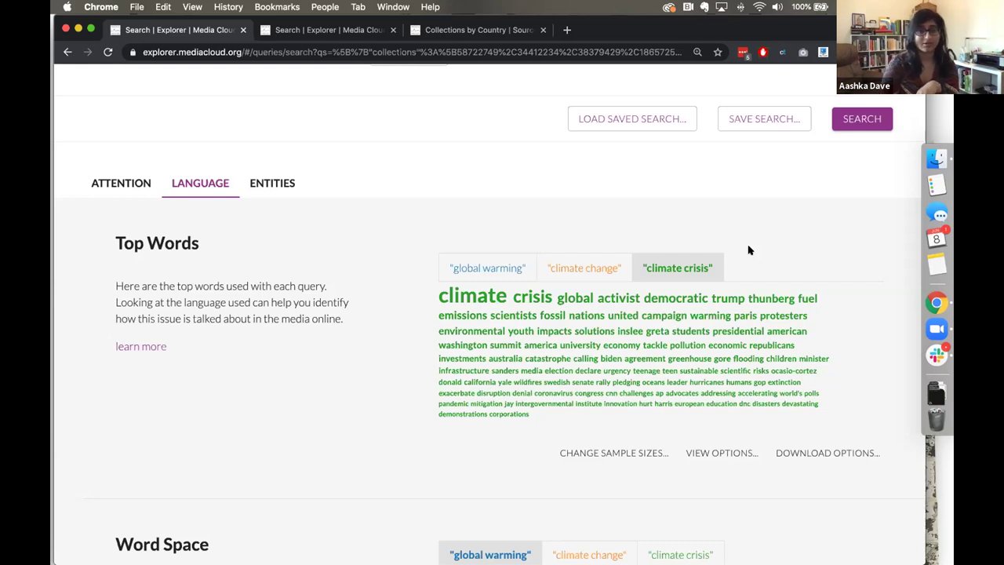
- Open the media picker for the "global warming" query, look through the starred collections and sources, and cancel without changing the selection
scroll(628, 235, "up", 5)
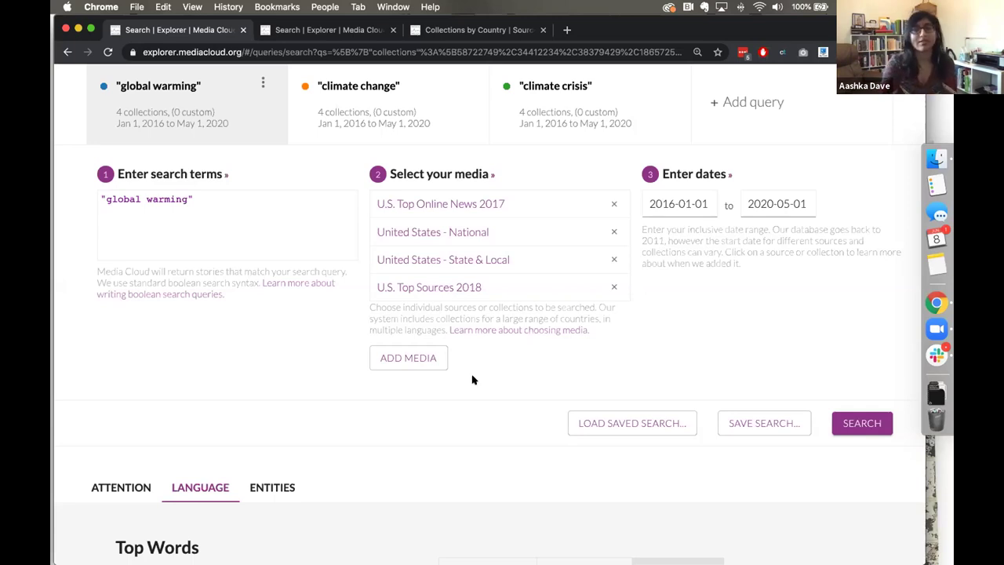
left_click(402, 360)
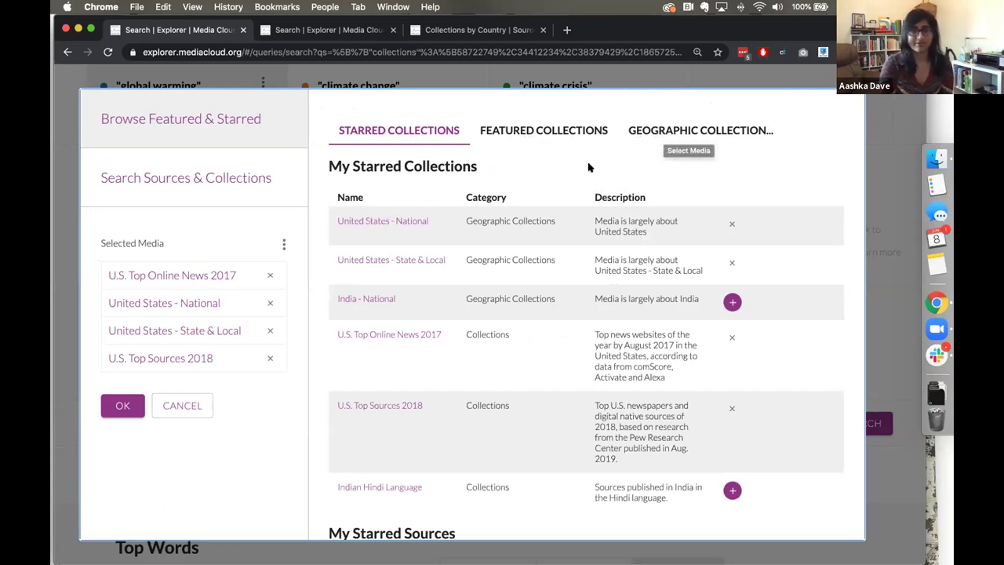
scroll(555, 152, "down", 1)
scroll(555, 151, "down", 2)
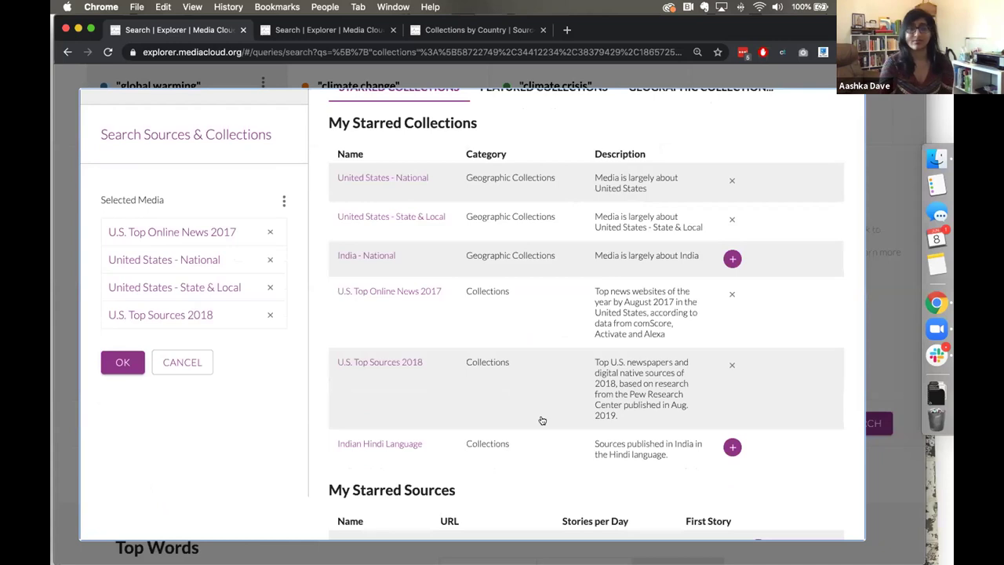
scroll(531, 465, "down", 5)
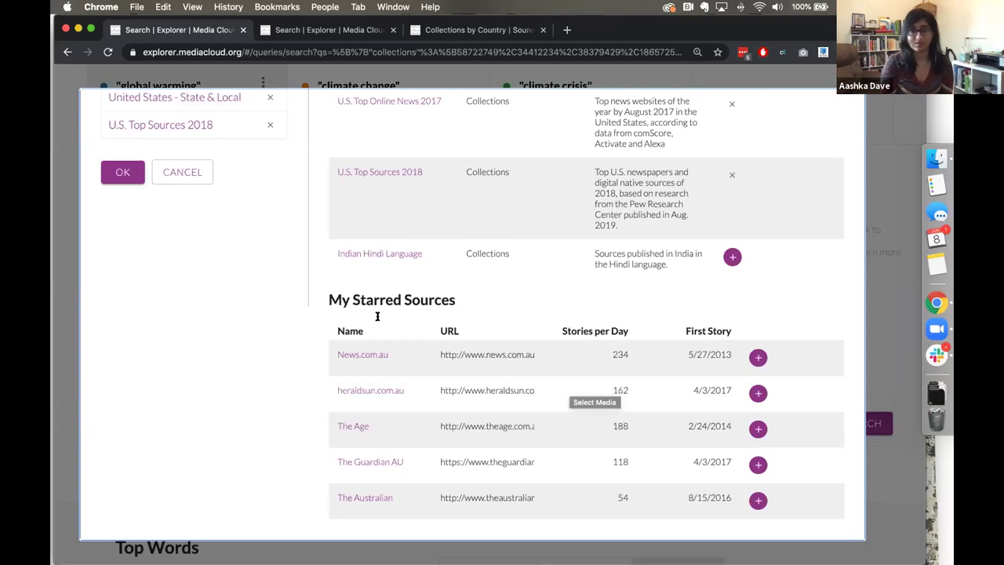
left_click(194, 180)
- Show the Word Space for "climate crisis" and highlight the word groups around "emissions" and "democratic"
scroll(423, 457, "down", 5)
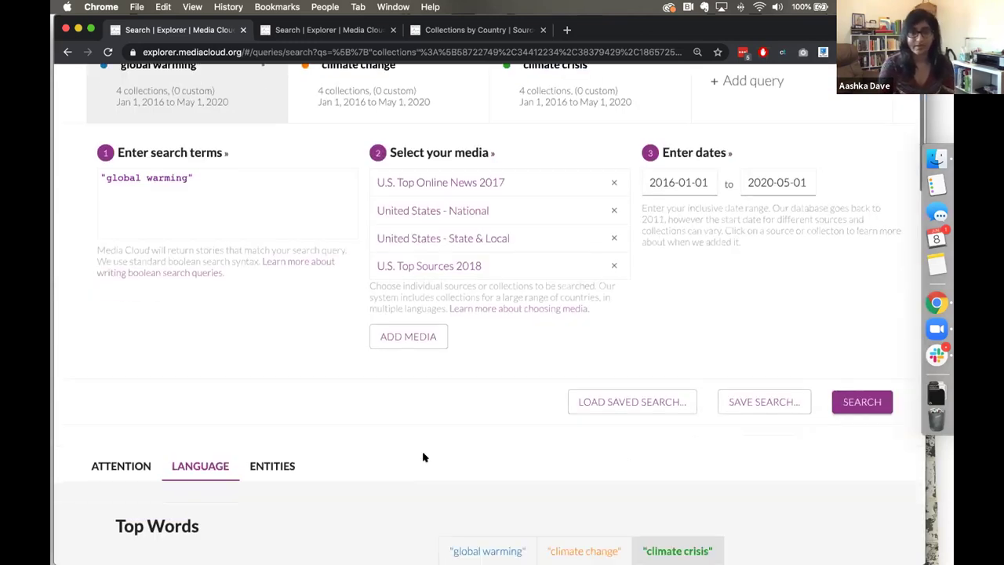
scroll(423, 458, "down", 3)
scroll(423, 457, "down", 3)
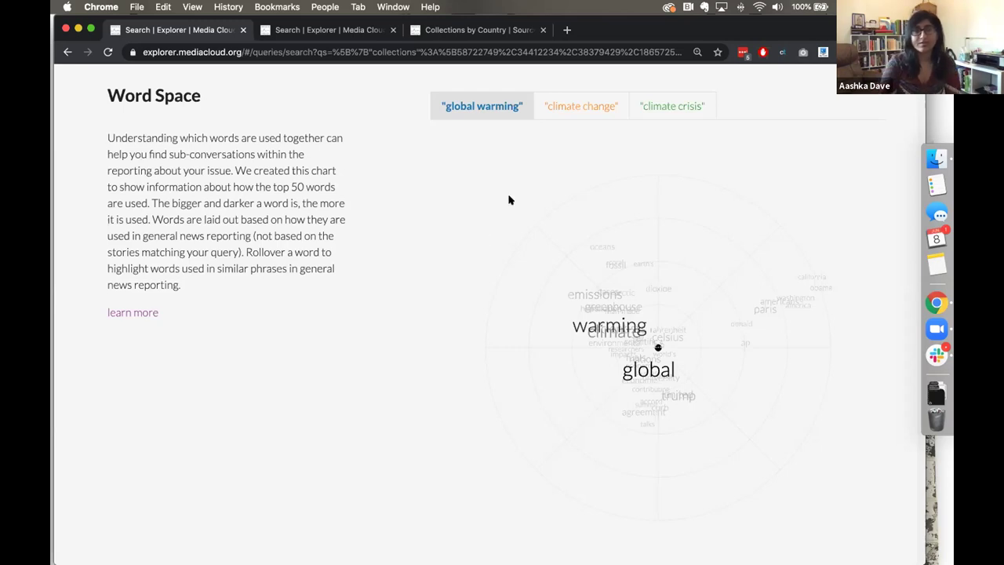
left_click(650, 105)
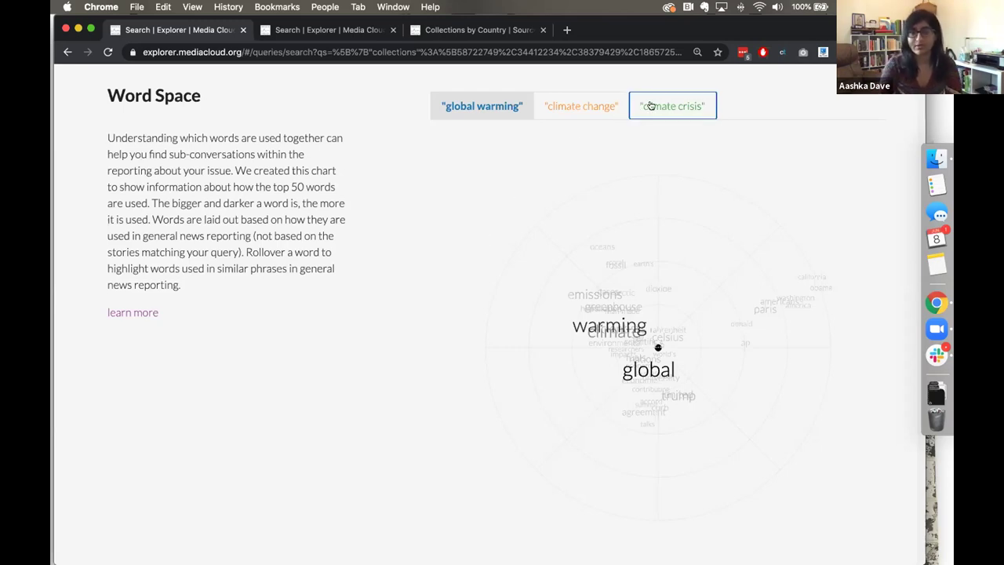
mouse_move(601, 251)
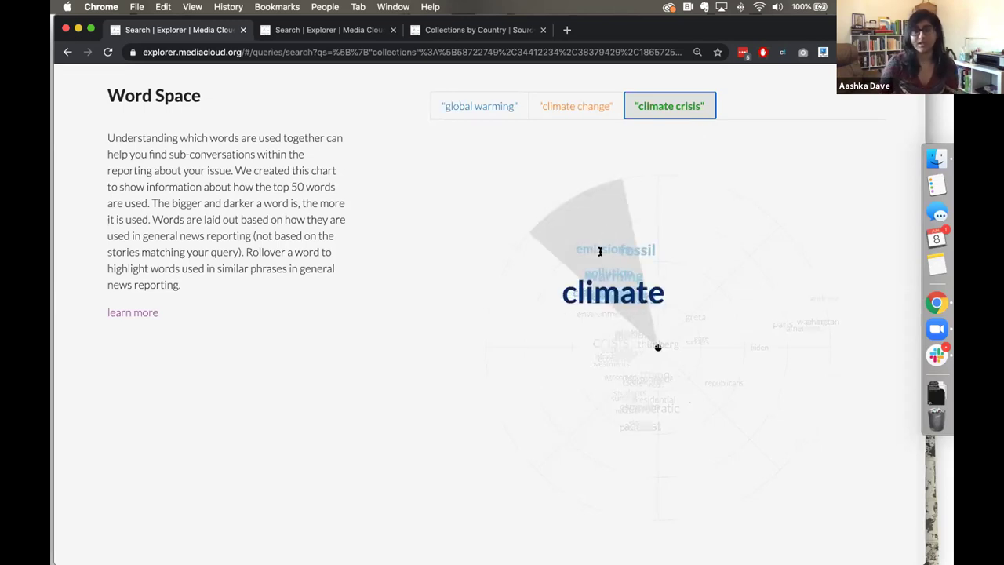
mouse_move(626, 406)
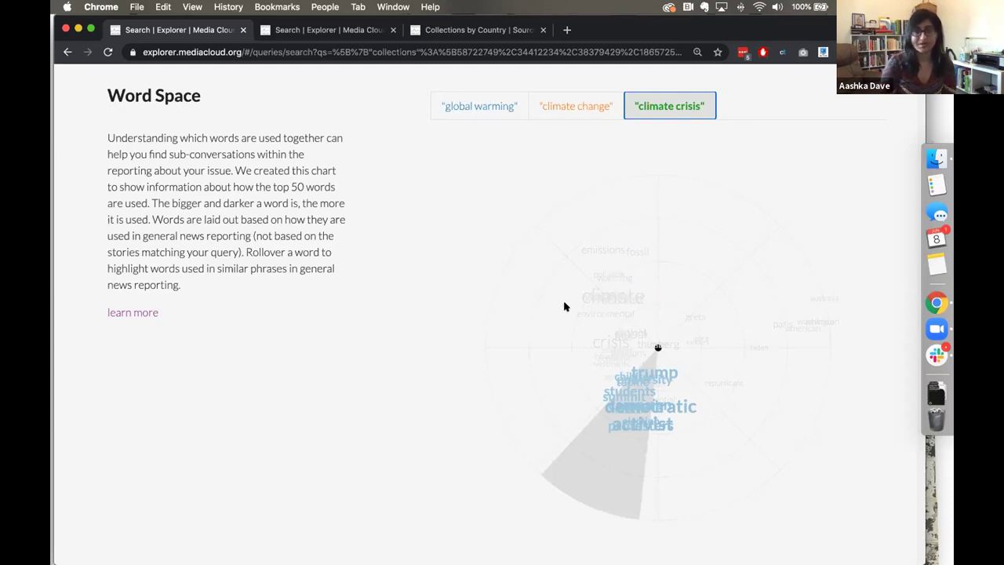
- Show the Word Space for "global warming" and highlight the words used in similar phrases to "emissions"
left_click(476, 107)
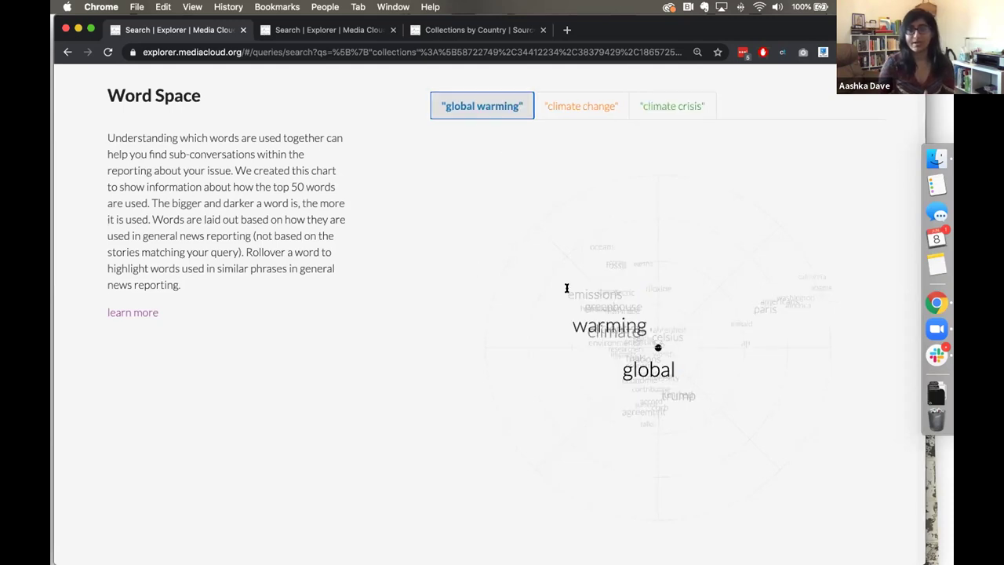
mouse_move(570, 289)
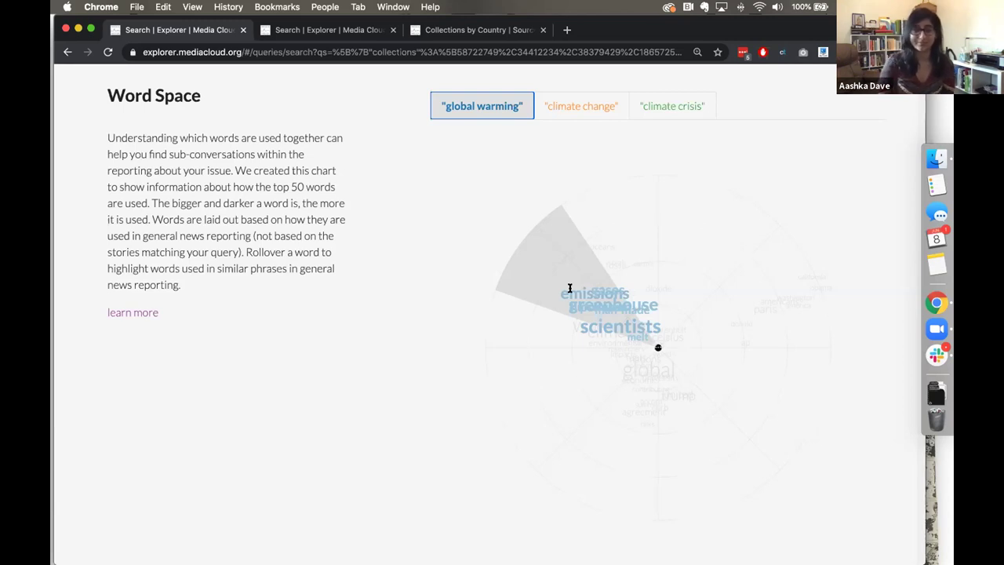
left_click(385, 373)
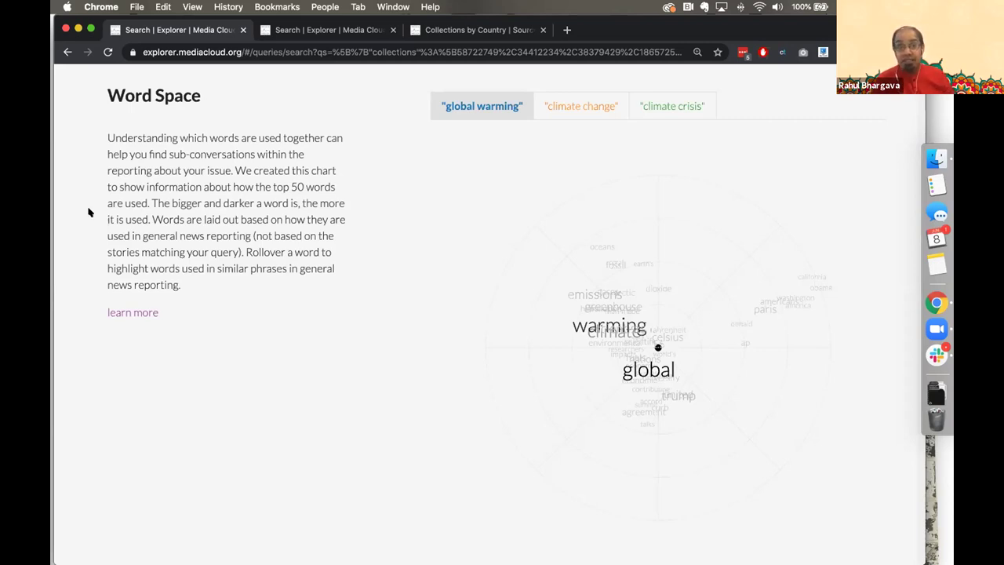
scroll(288, 415, "down", 3)
scroll(287, 417, "up", 3)
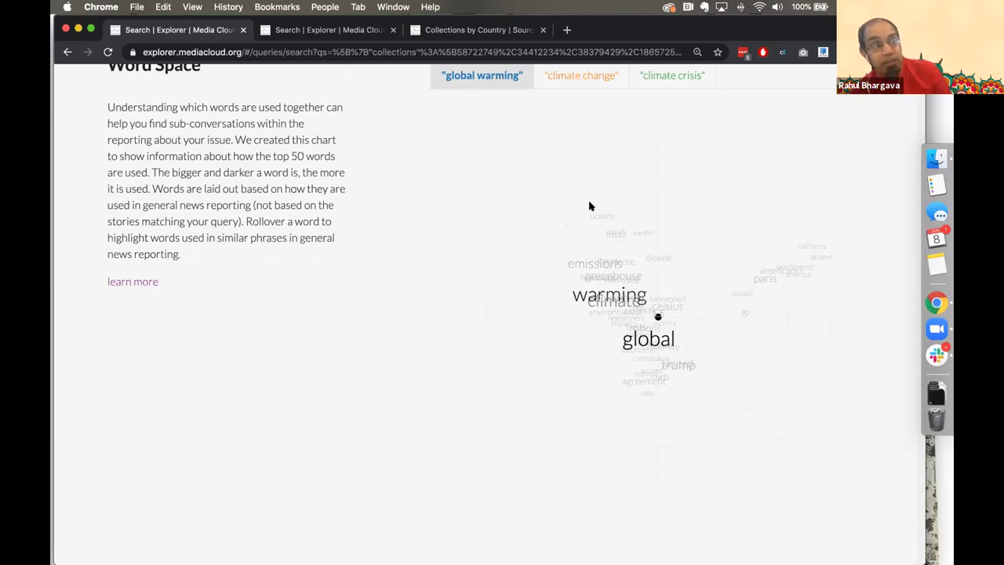
mouse_move(598, 216)
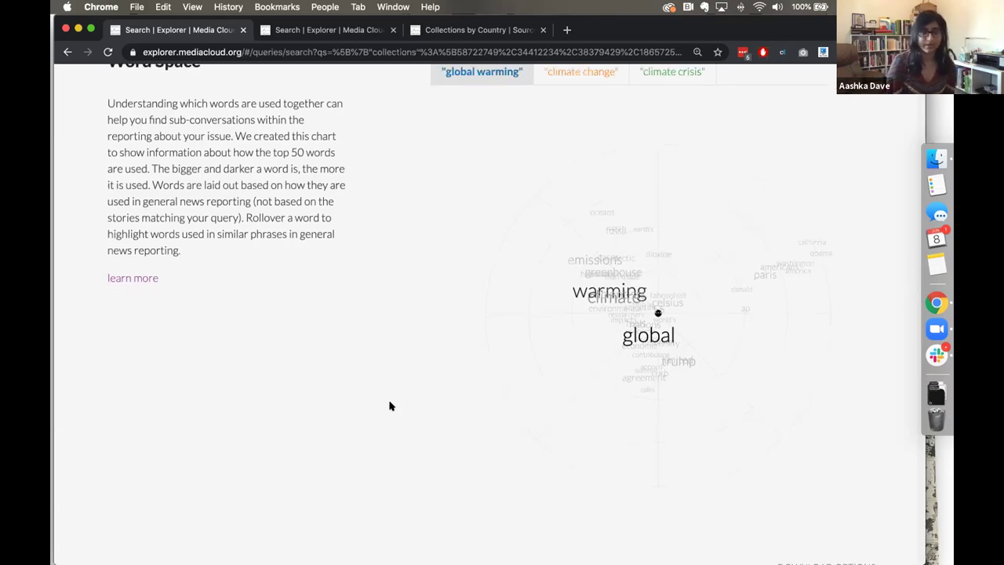
- Set Compare Top Words to compare "global warming" with "climate crisis"
scroll(391, 406, "down", 4)
scroll(391, 406, "down", 6)
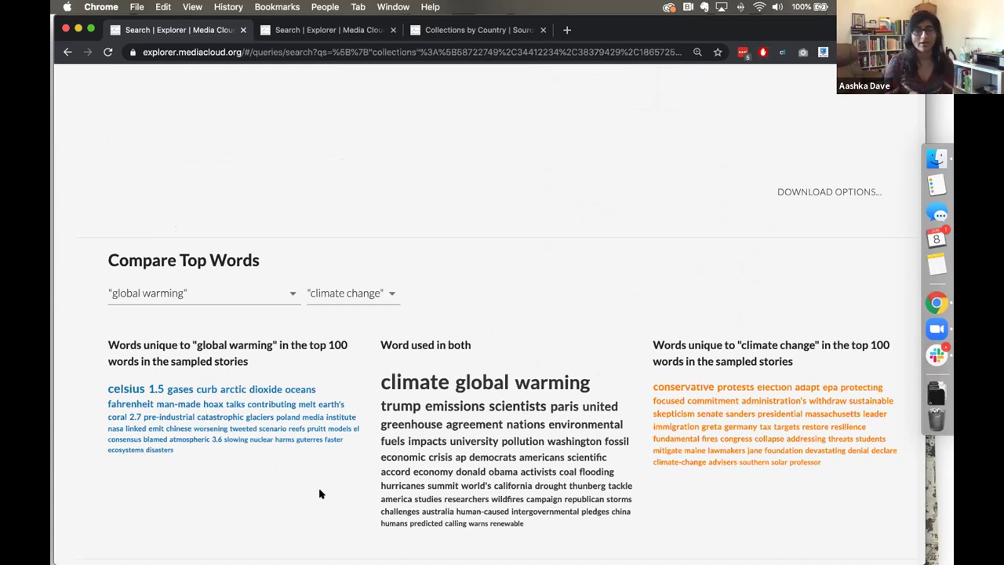
scroll(320, 494, "down", 3)
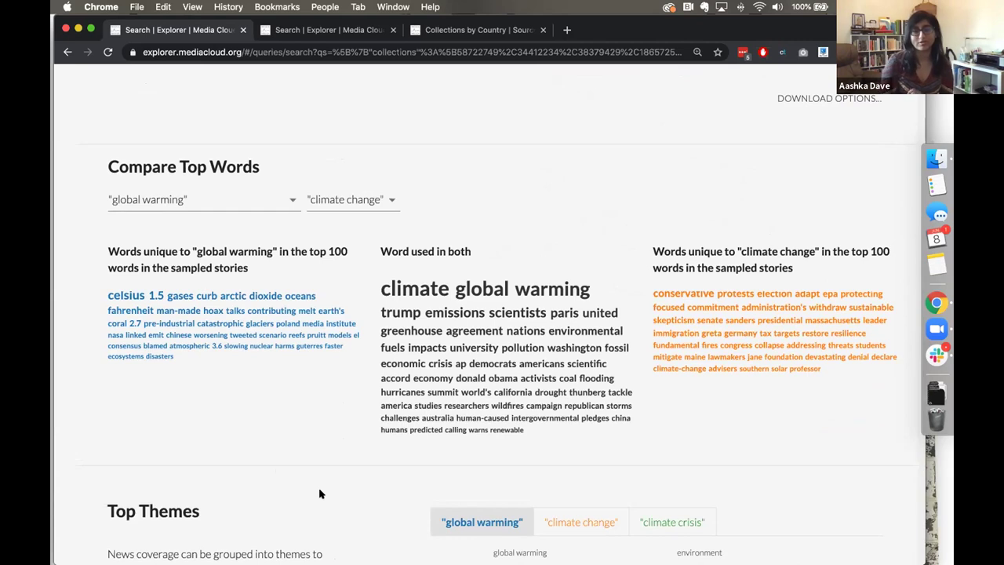
left_click(369, 202)
left_click(358, 226)
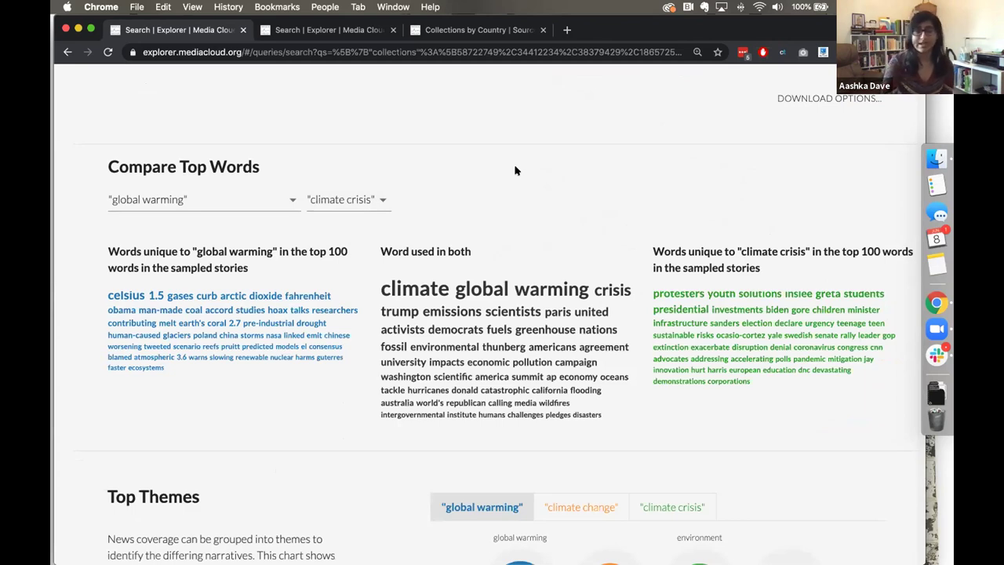
- Show the Top Themes for "climate change", followed by those for "climate crisis"
scroll(471, 275, "down", 5)
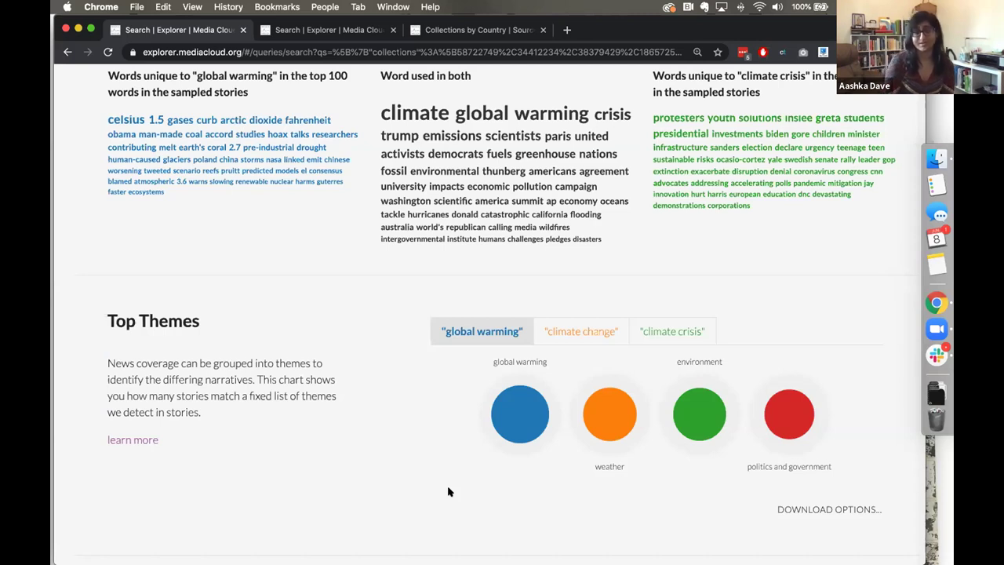
left_click(585, 341)
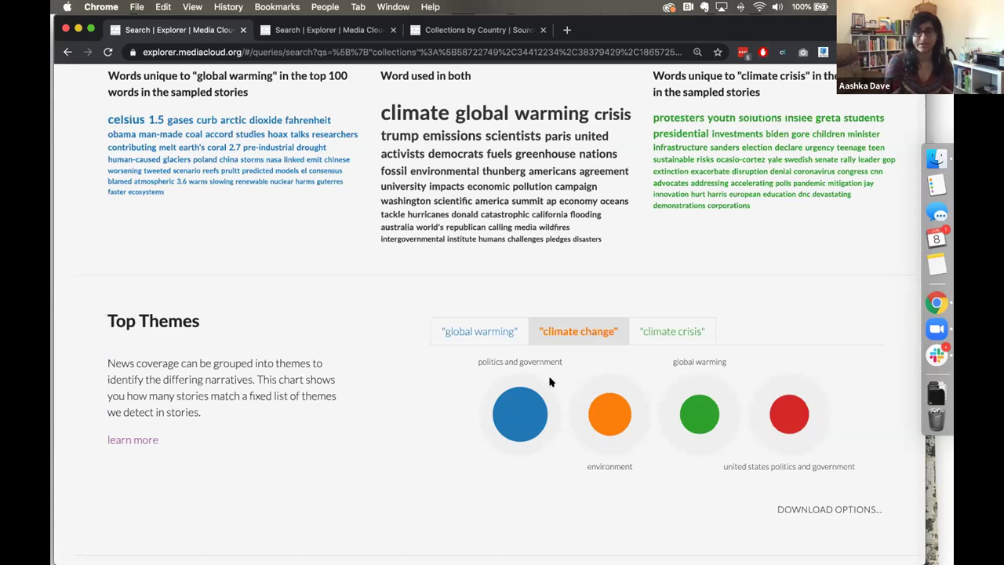
left_click(677, 333)
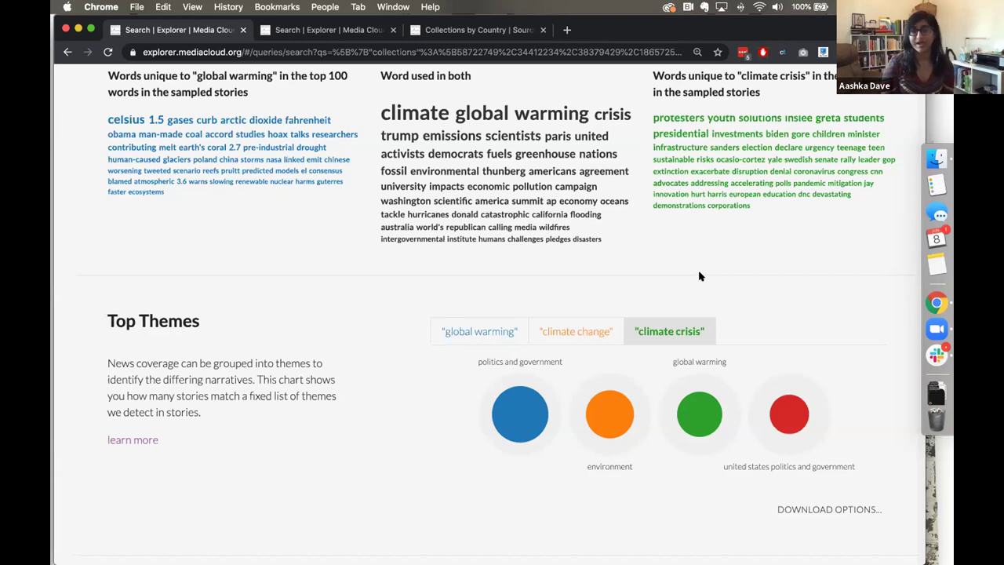
- Switch the results to the Entities view and examine the Top People and Top Organizations for "global warming"
scroll(701, 276, "up", 15)
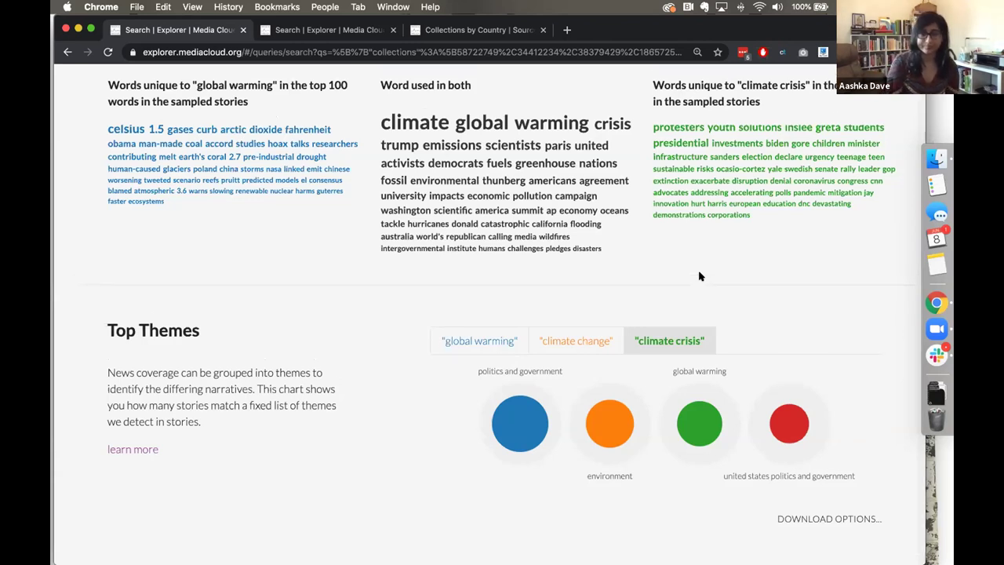
scroll(617, 262, "up", 10)
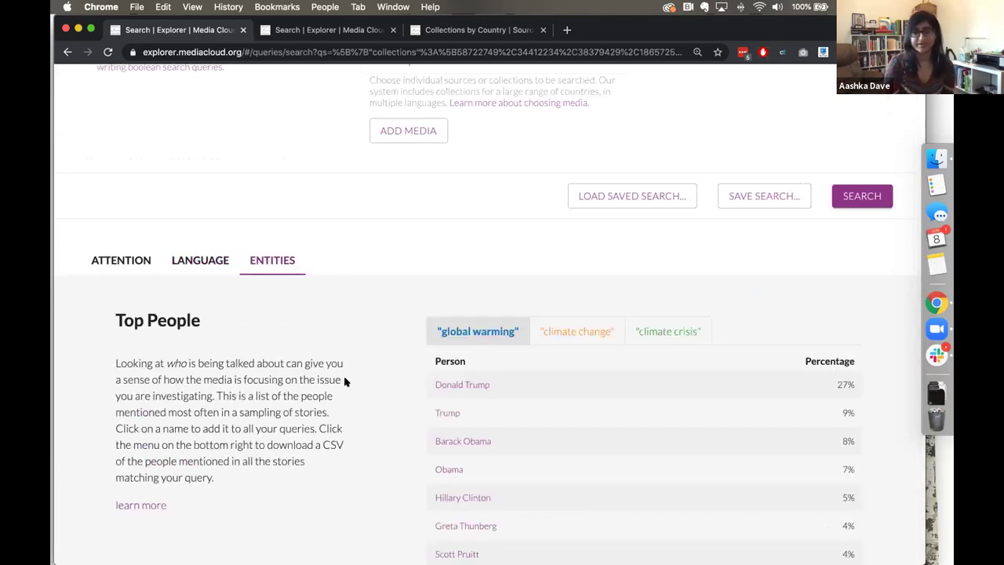
scroll(344, 381, "down", 3)
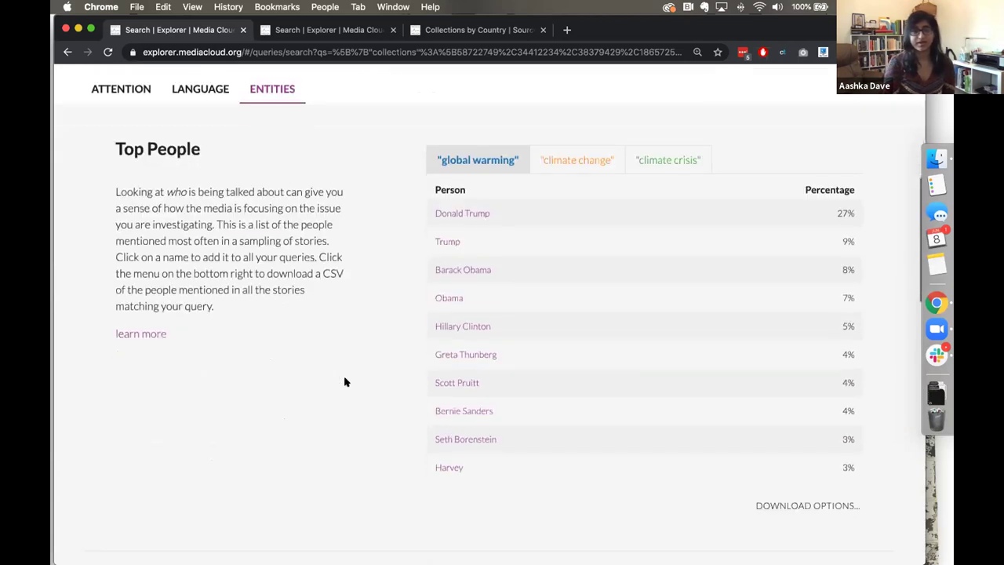
scroll(343, 382, "down", 5)
scroll(344, 381, "down", 2)
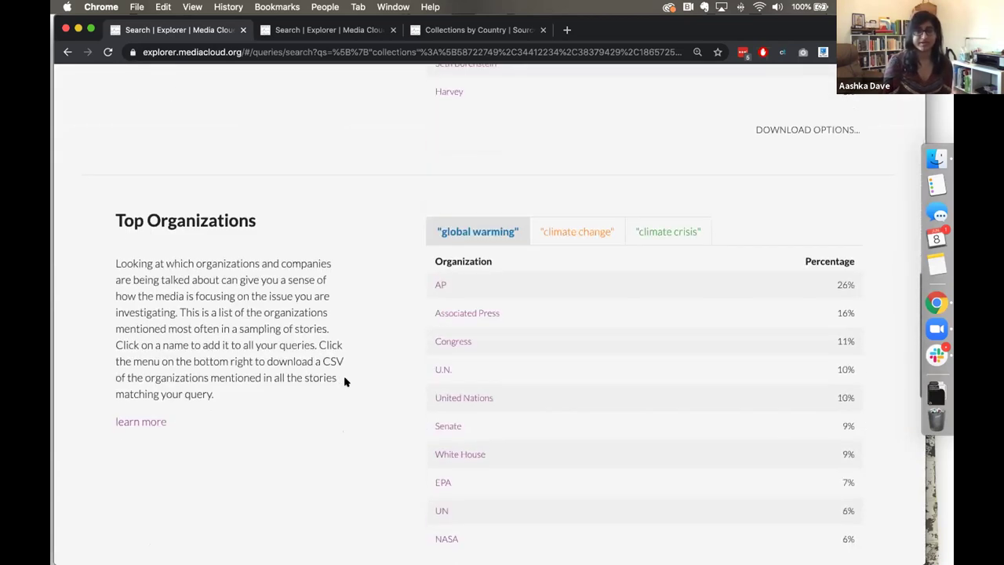
- Show the Top People mentioned for "climate change", followed by those for "climate crisis"
scroll(344, 382, "down", 10)
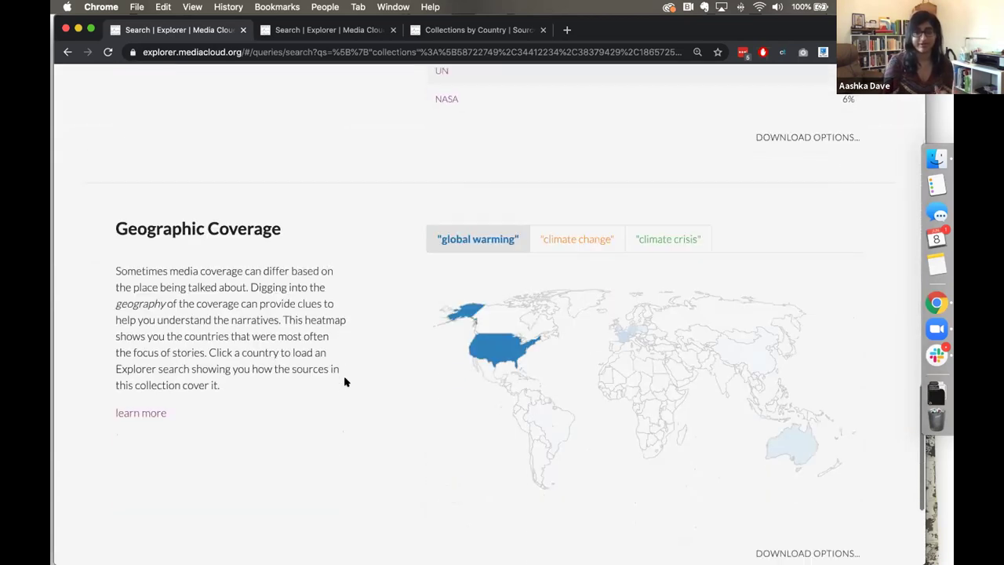
scroll(343, 381, "up", 15)
scroll(344, 382, "down", 1)
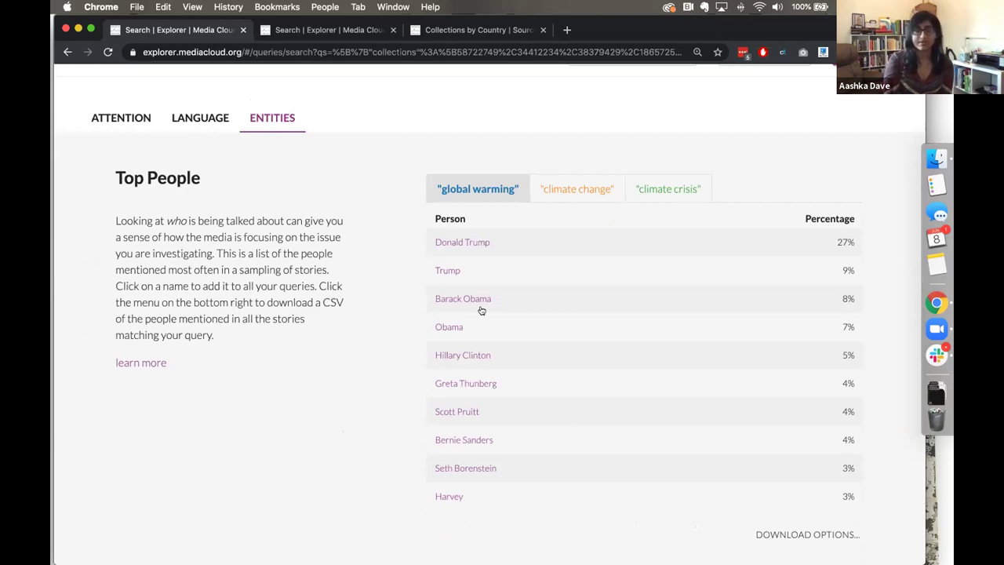
left_click(583, 187)
left_click(663, 188)
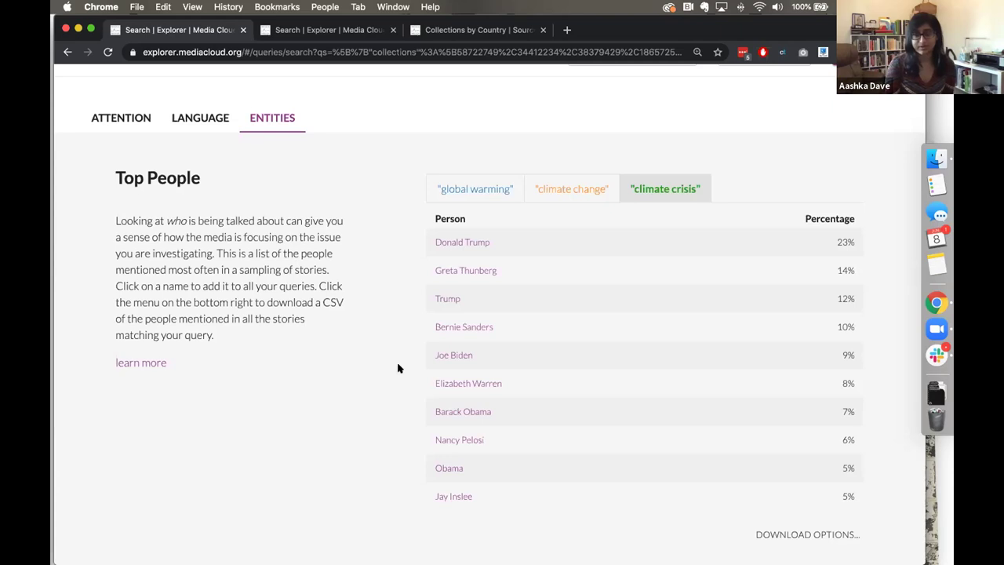
- Show the Top Organizations for "climate change", followed by those for "climate crisis"
scroll(398, 368, "down", 10)
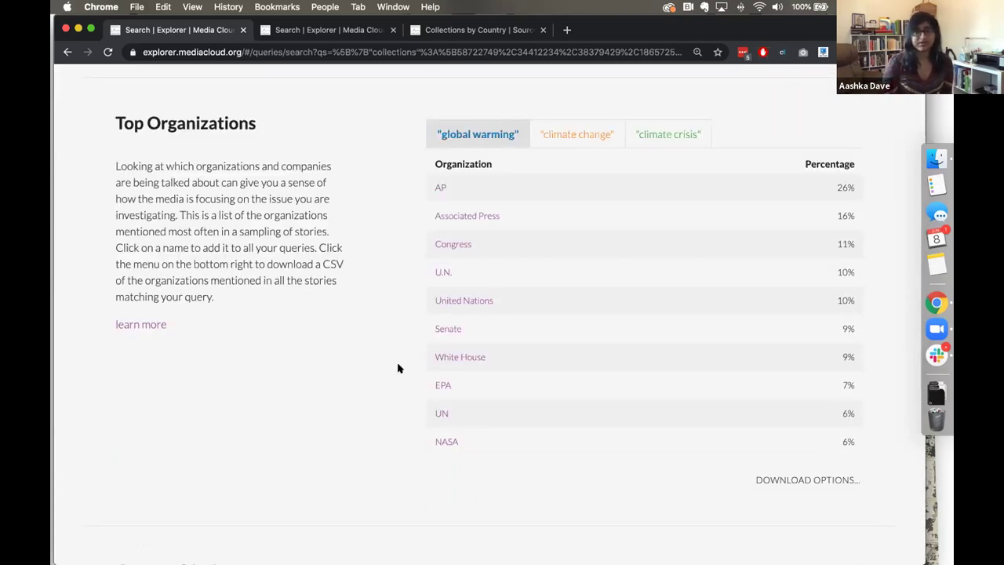
left_click(561, 140)
left_click(664, 132)
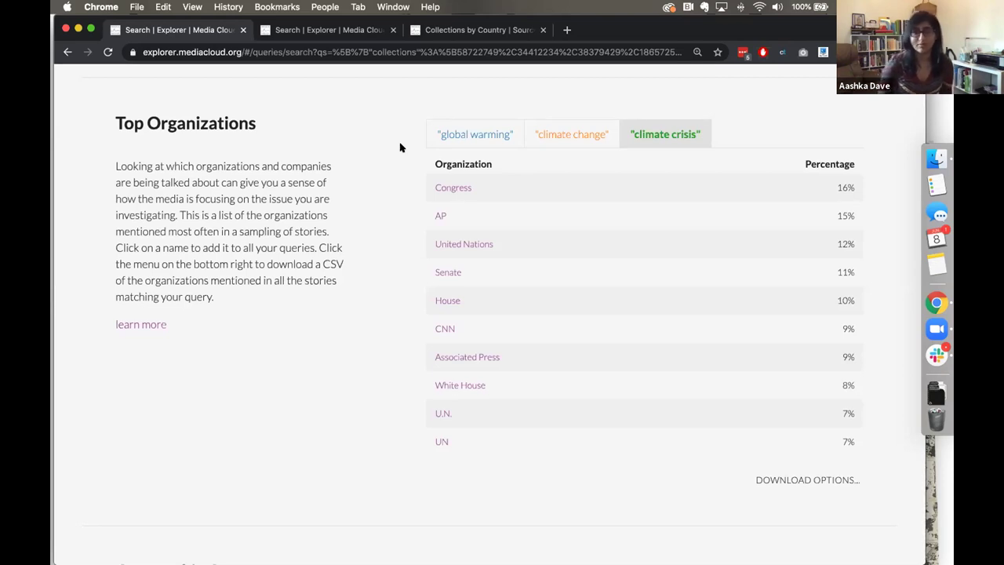
- Show the Geographic Coverage heatmap for "climate change", followed by the one for "climate crisis"
scroll(397, 382, "down", 5)
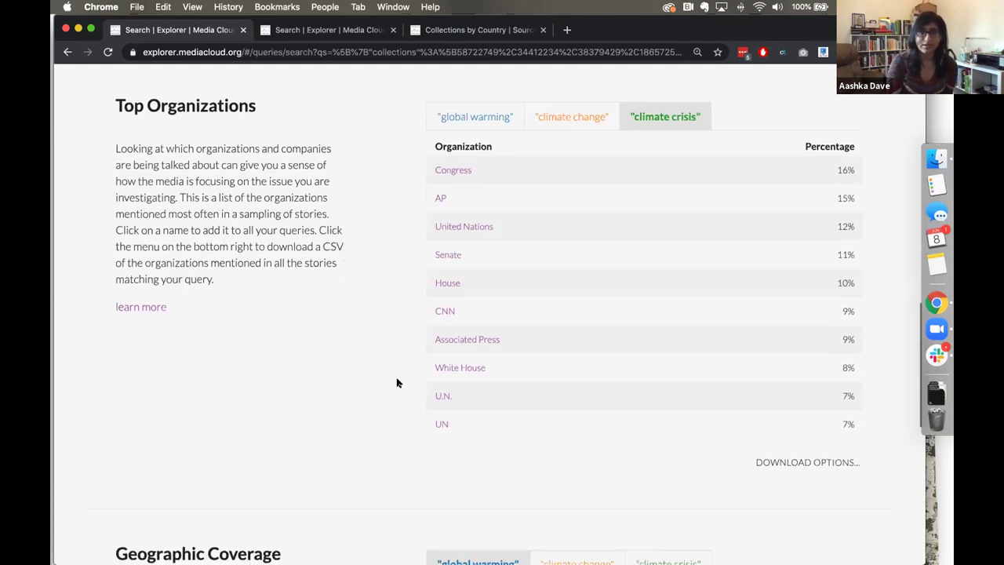
scroll(397, 382, "down", 2)
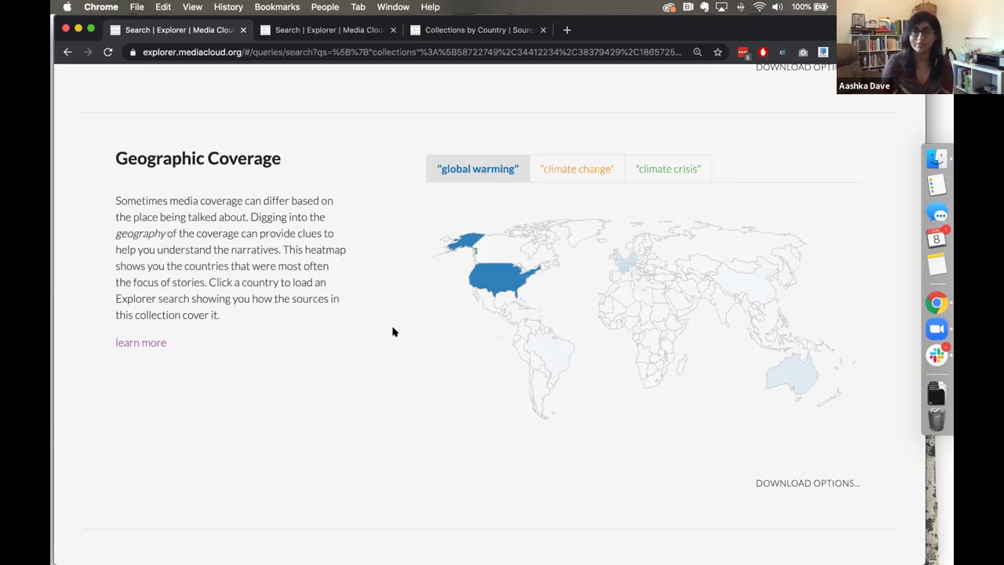
left_click(589, 174)
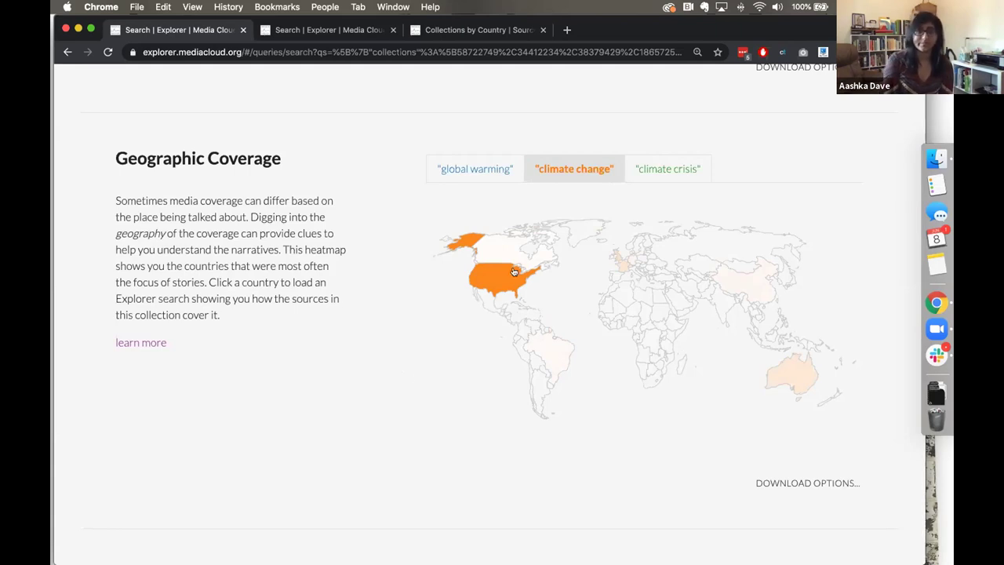
left_click(665, 167)
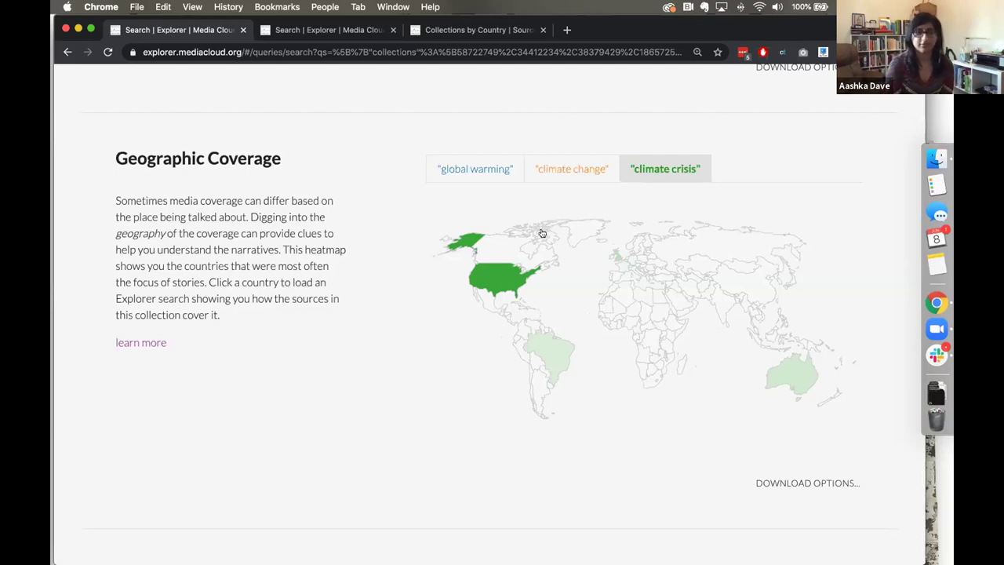
- Return to the query settings and select the "climate change" query to review its search terms, media and dates
scroll(542, 233, "up", 15)
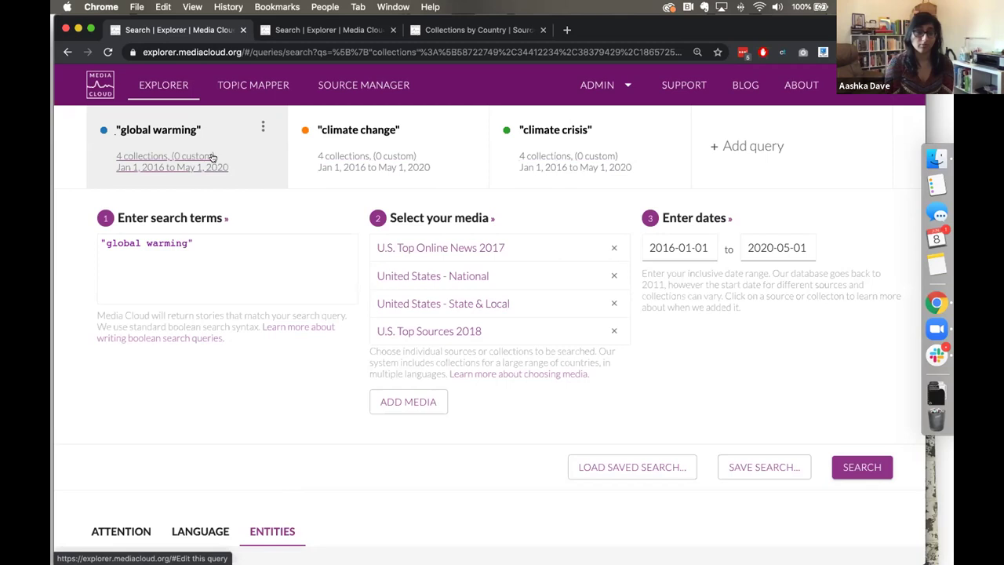
left_click(361, 160)
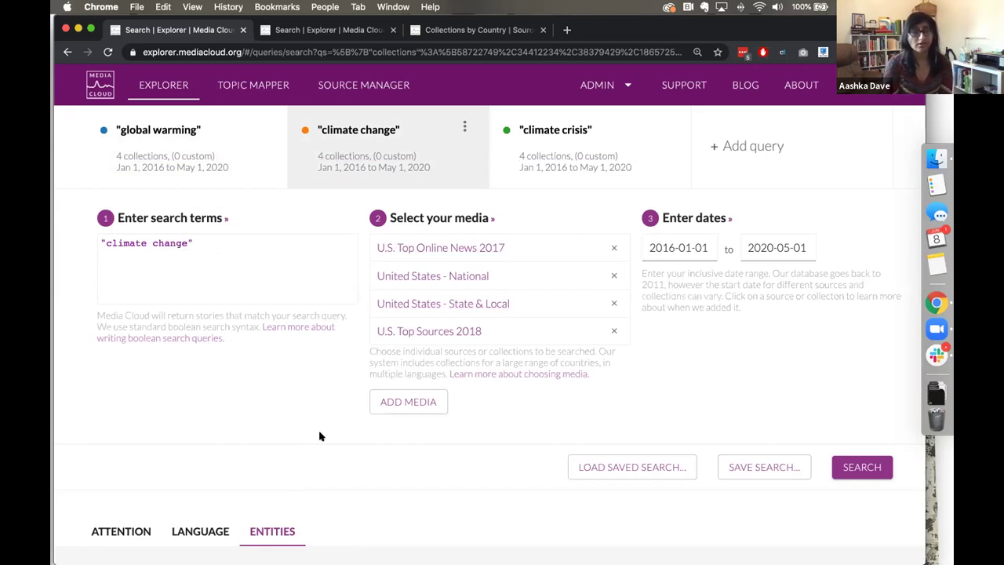
scroll(319, 436, "down", 5)
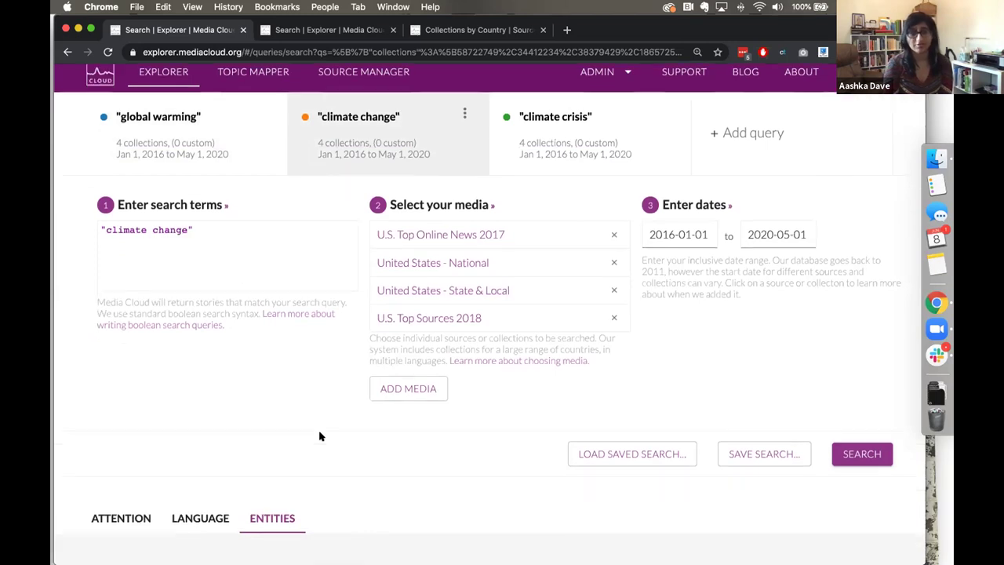
scroll(319, 436, "up", 5)
scroll(319, 436, "down", 1)
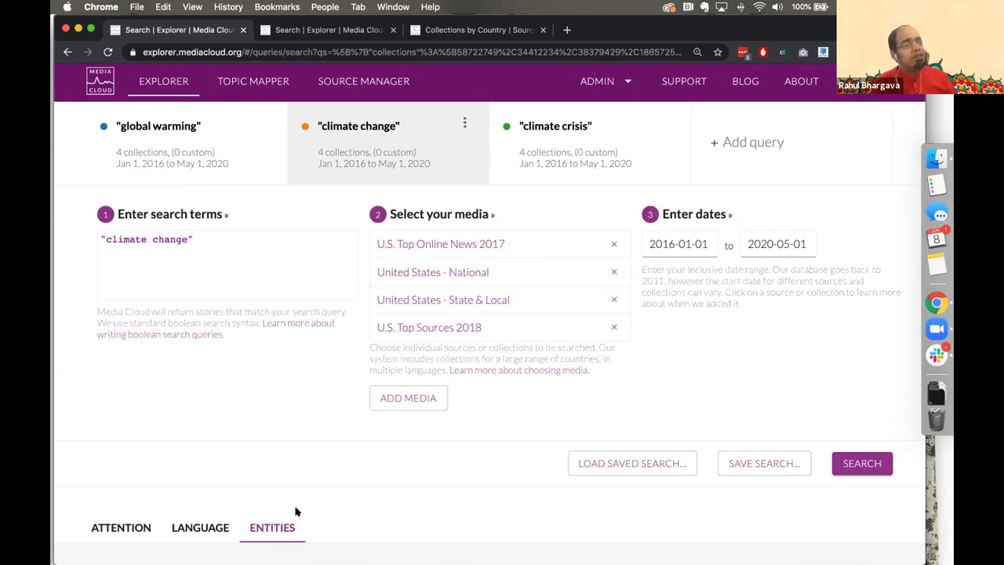
- Switch the results to the Language view and look through it down to Top Themes
left_click(206, 526)
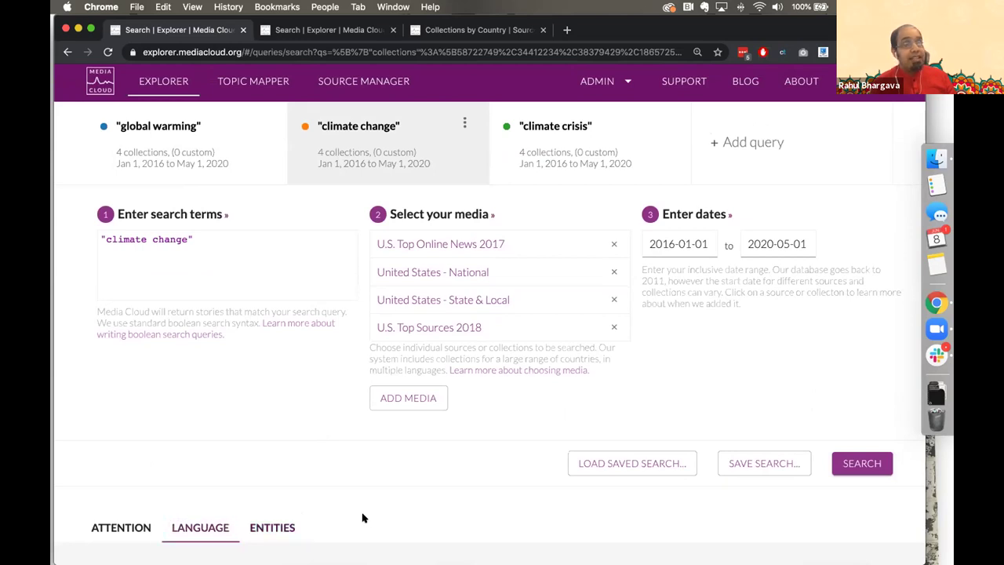
scroll(364, 518, "down", 20)
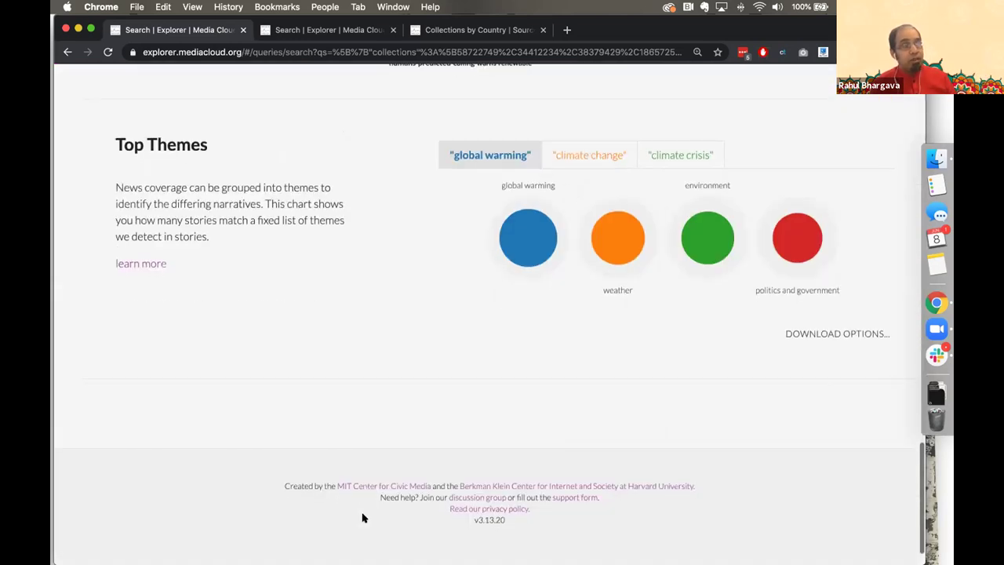
scroll(357, 510, "up", 20)
- Return to the Entities view and check the download options for the "global warming" Geographic Coverage map, then close them
left_click(269, 409)
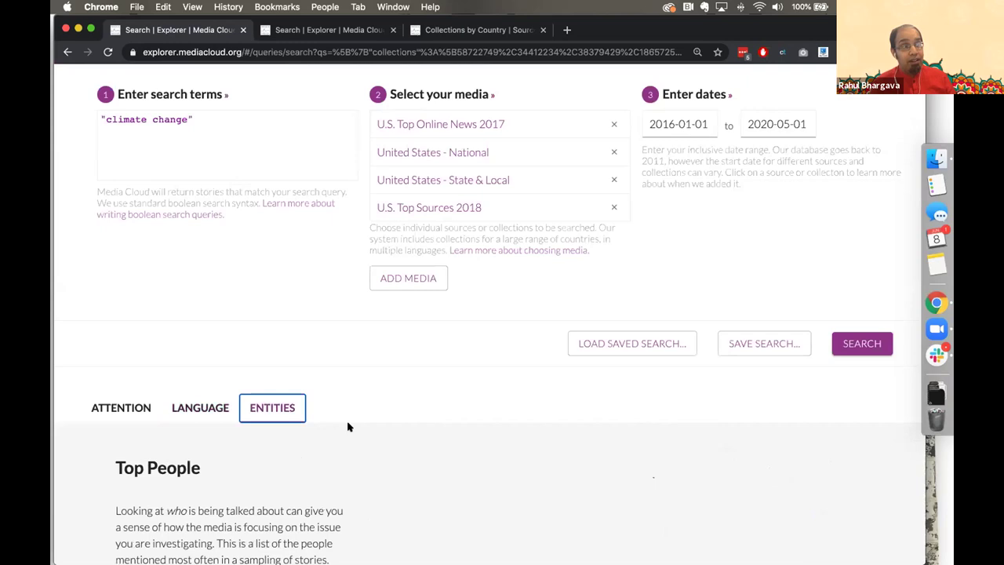
scroll(349, 427, "down", 15)
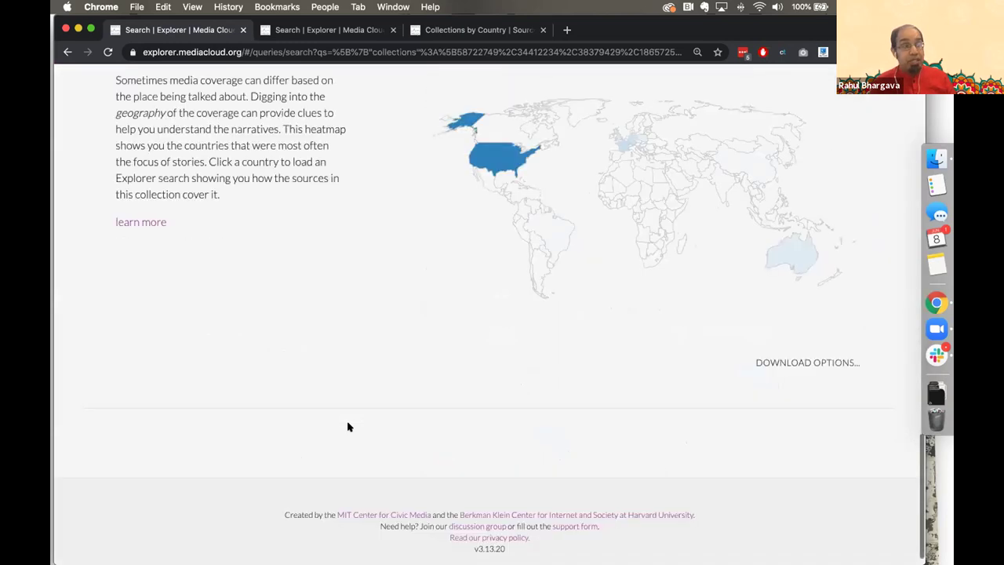
scroll(348, 424, "up", 2)
left_click(777, 444)
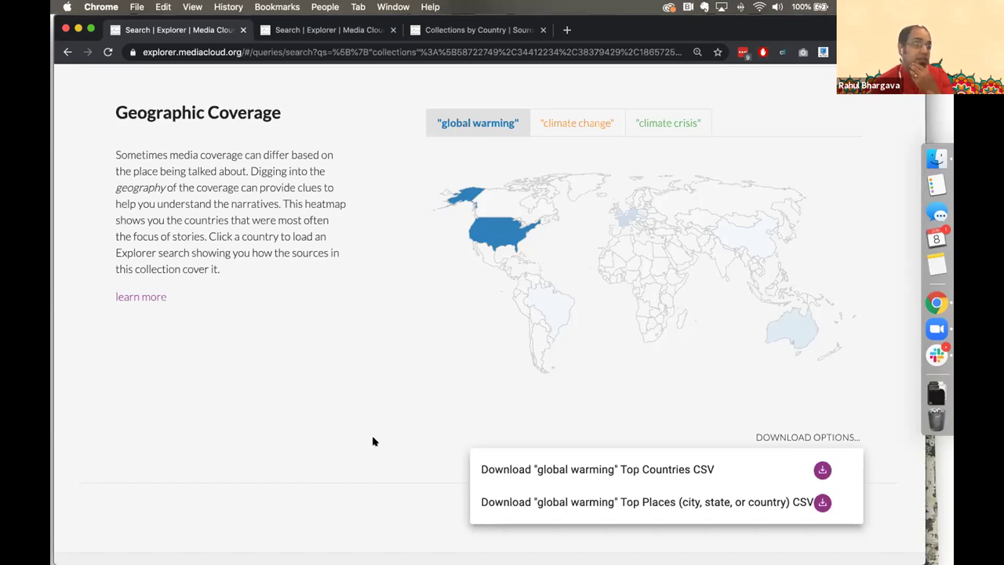
left_click(352, 390)
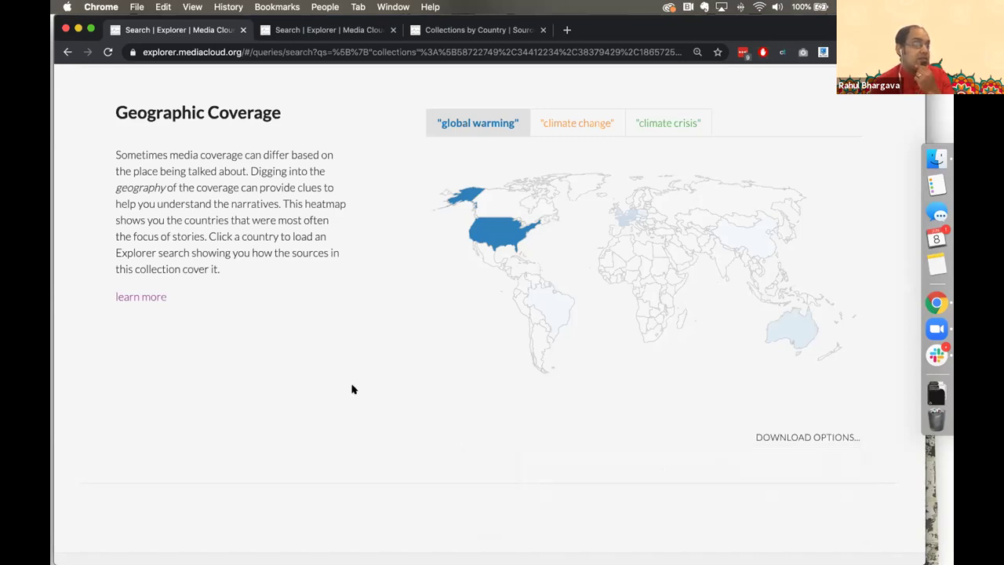
- Open the media selection for the "climate change" query and browse the Featured Collections, including the Retweet Partisanship 2016 groups
scroll(352, 384, "up", 15)
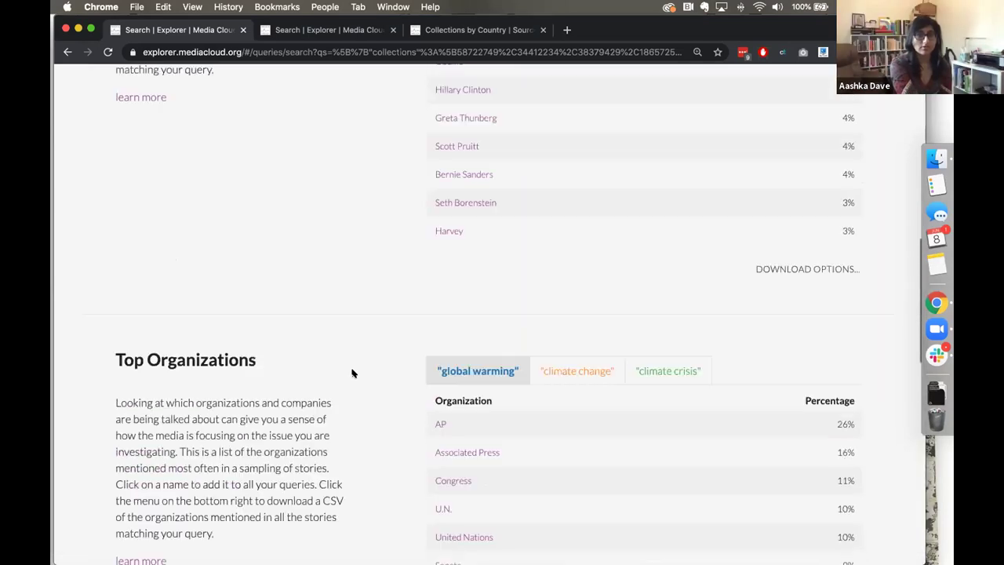
scroll(352, 373, "up", 10)
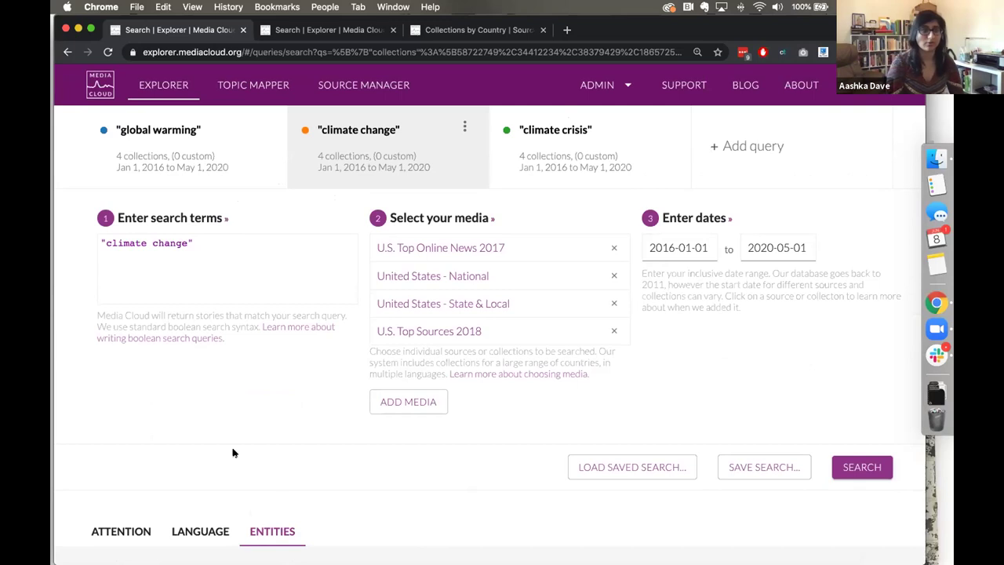
left_click(408, 405)
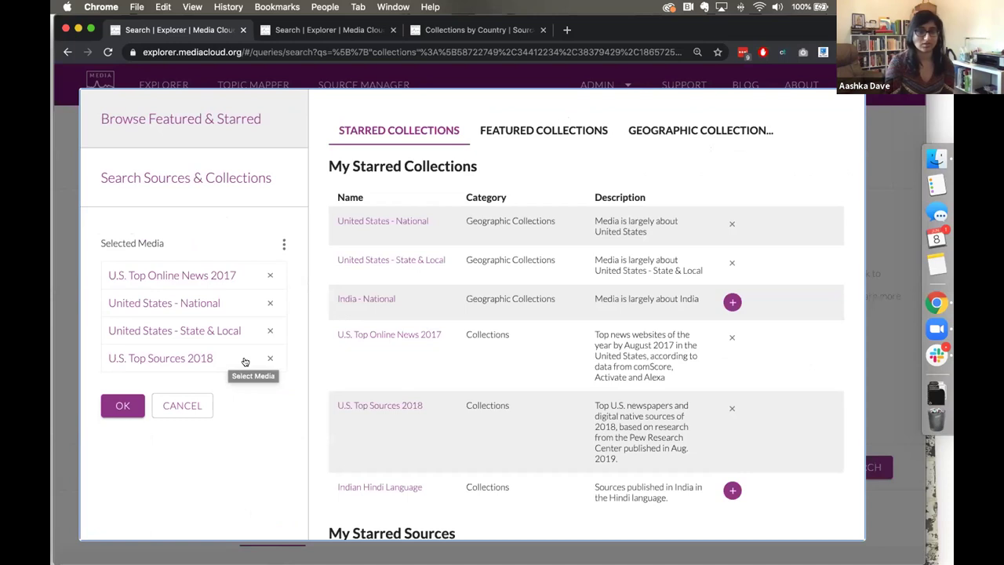
left_click(564, 131)
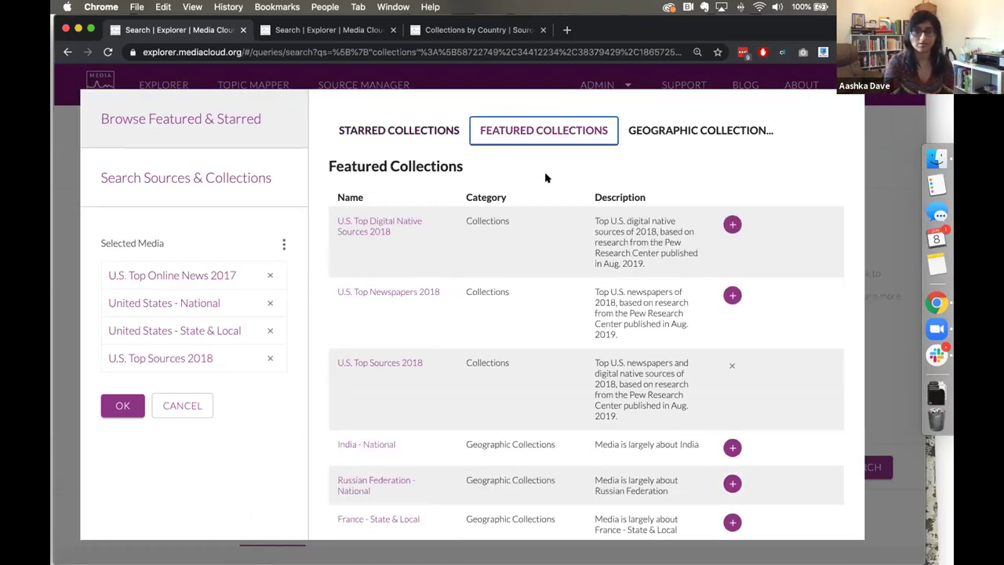
scroll(547, 178, "down", 10)
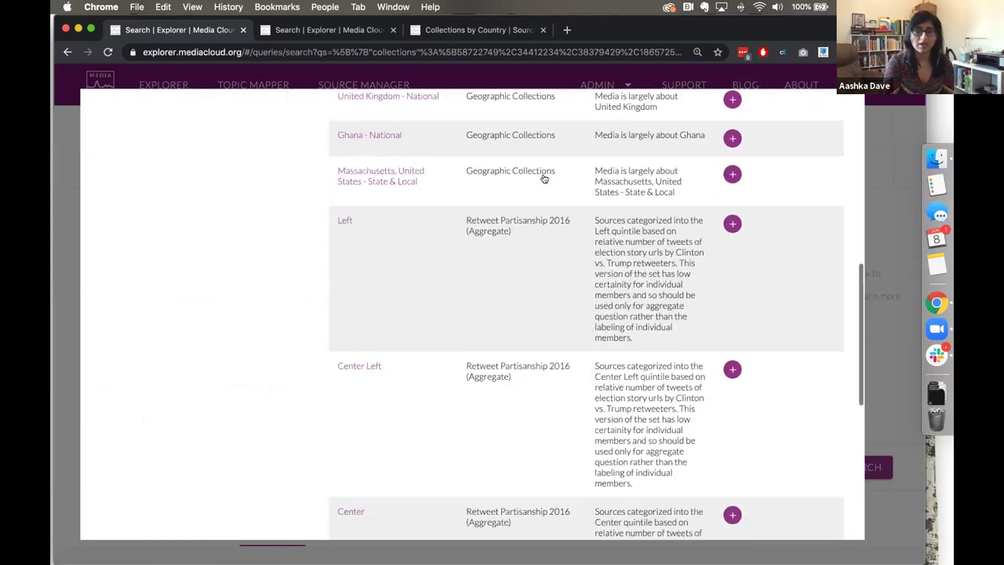
scroll(544, 179, "down", 1)
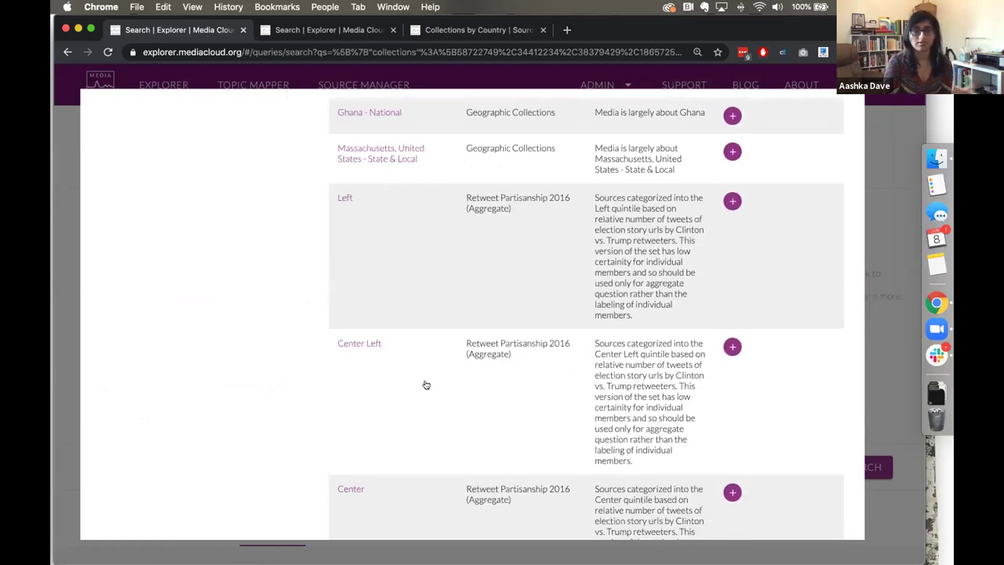
scroll(426, 385, "down", 10)
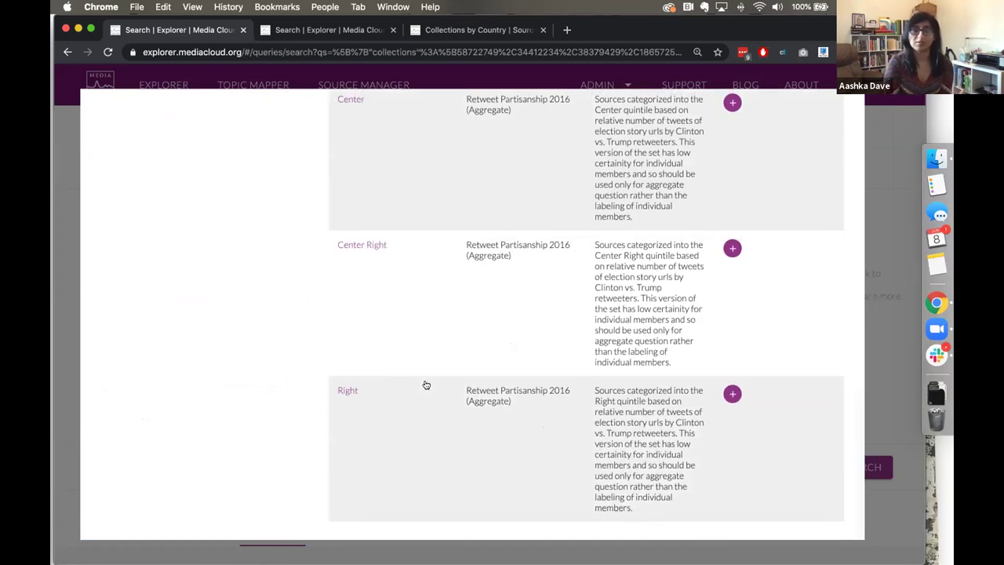
scroll(426, 385, "up", 8)
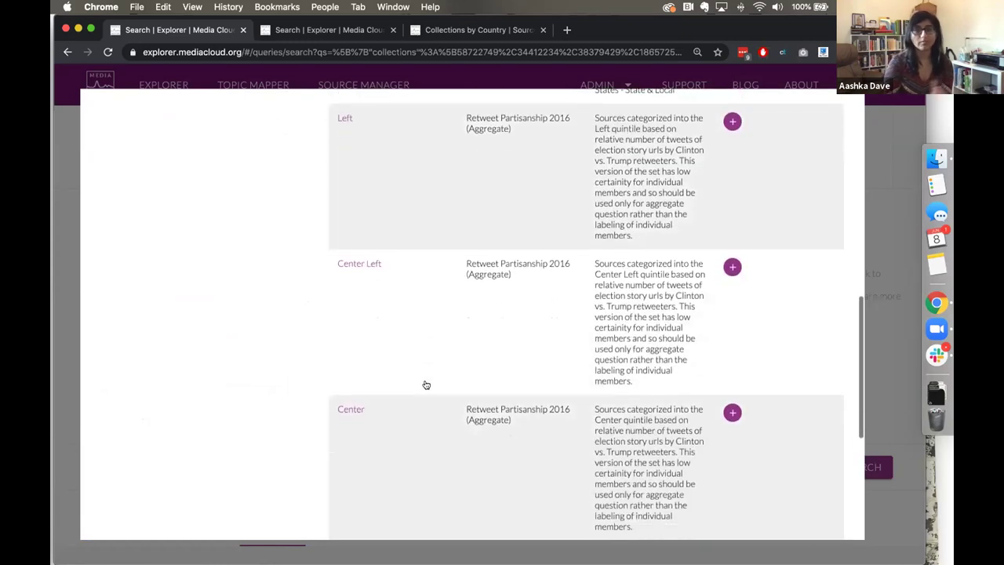